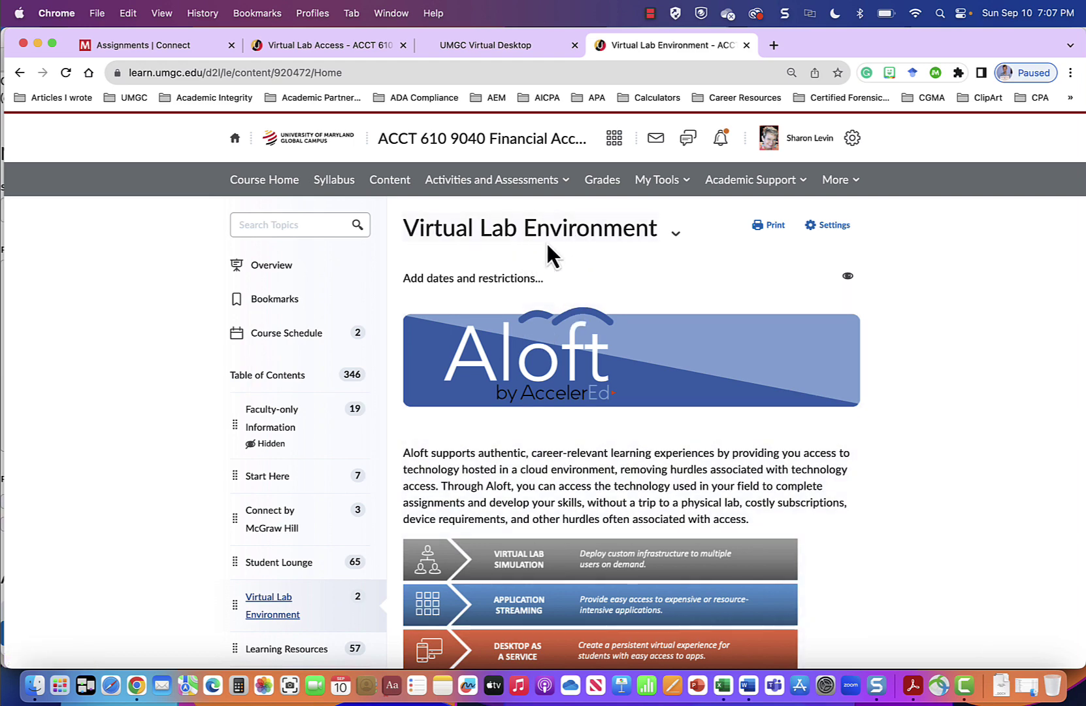
# - Scroll down the Virtual Lab Environment module to reach the Virtual Lab Access link
pyautogui.scroll(-5, 986, 512)
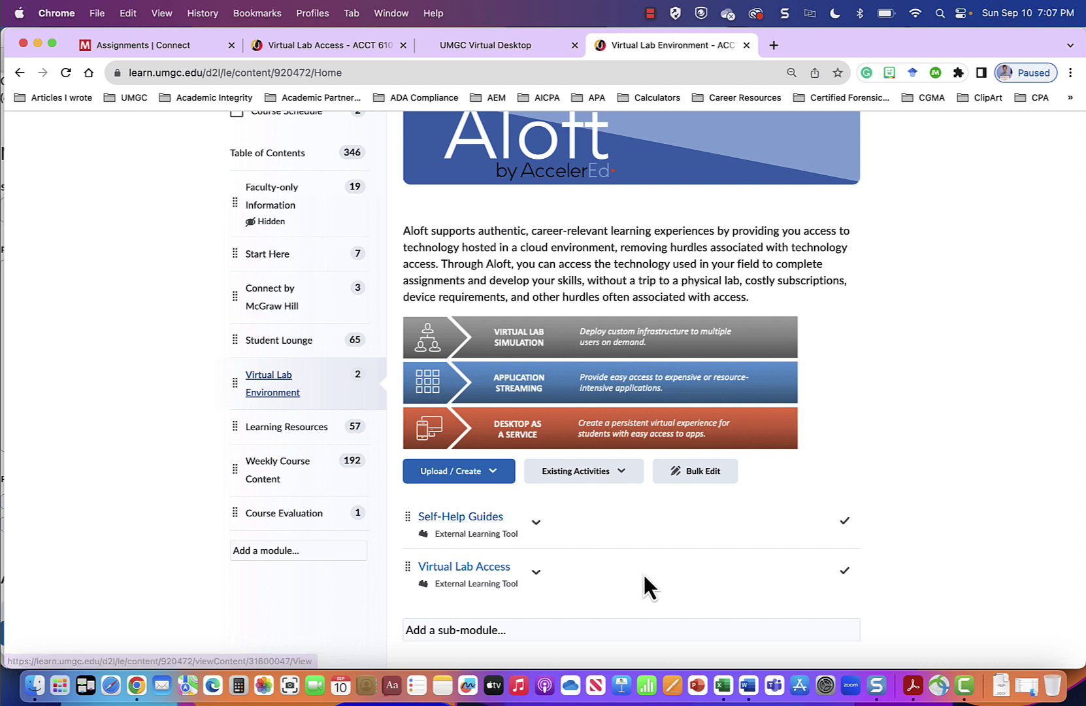
# - Open Virtual Lab Access to launch the UMGC Virtual Desktop running Power BI Desktop
pyautogui.click(487, 578)
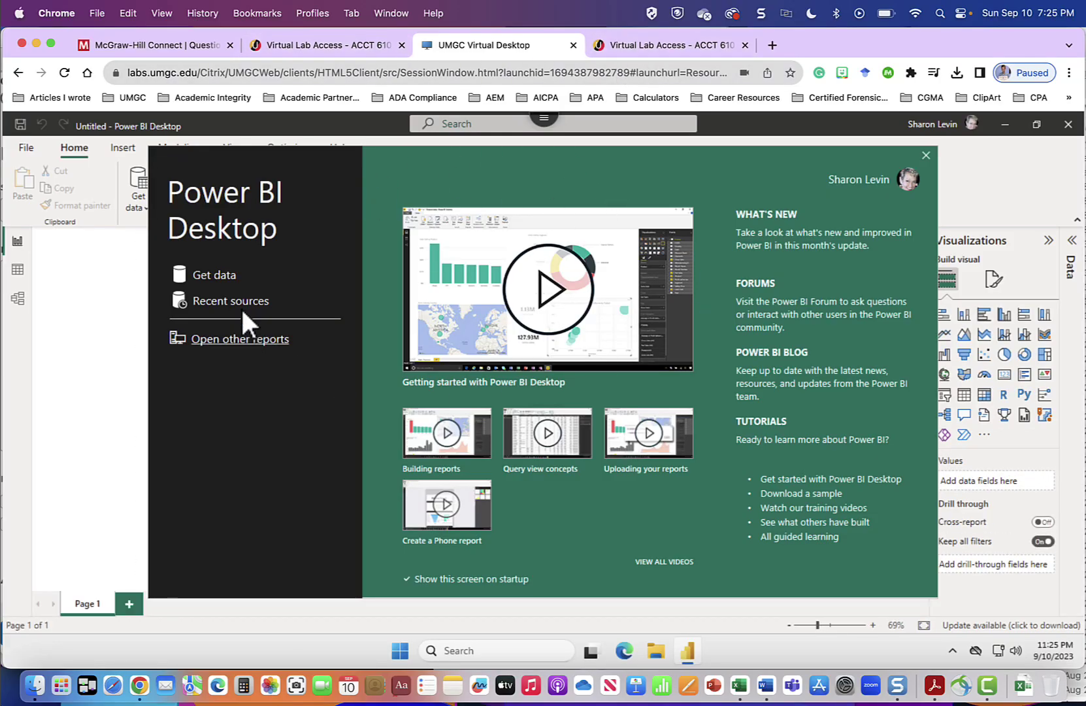
# - Dismiss the Power BI start screen and return to the Lab 4-3 Demo Problem in Connect
pyautogui.click(926, 156)
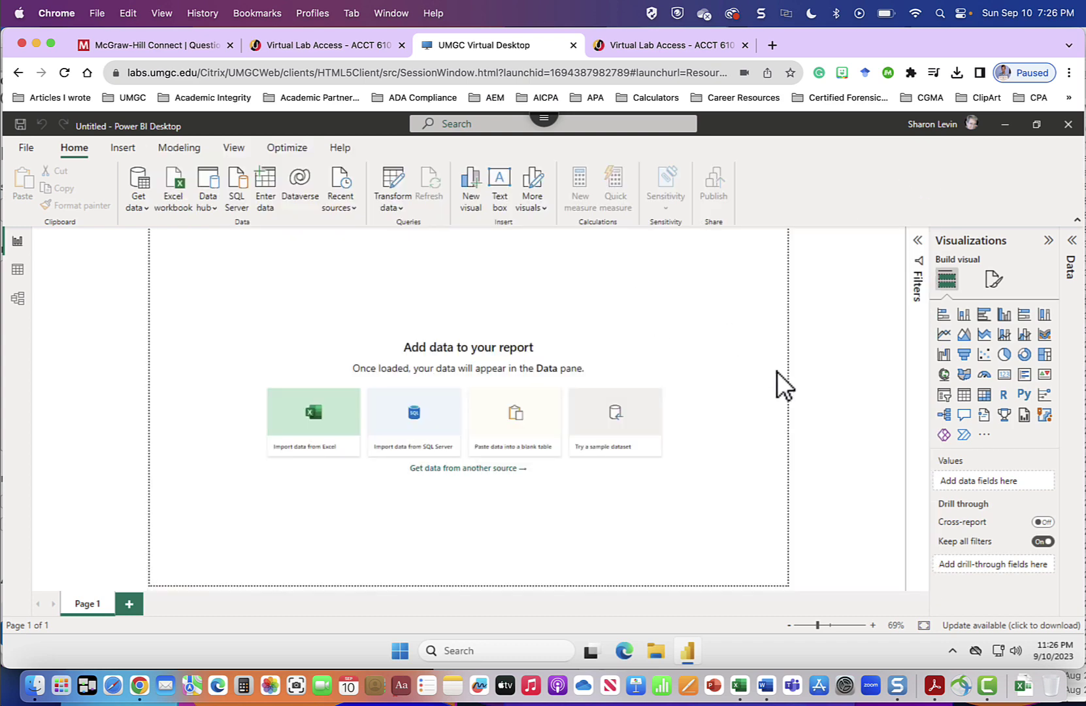
pyautogui.click(195, 46)
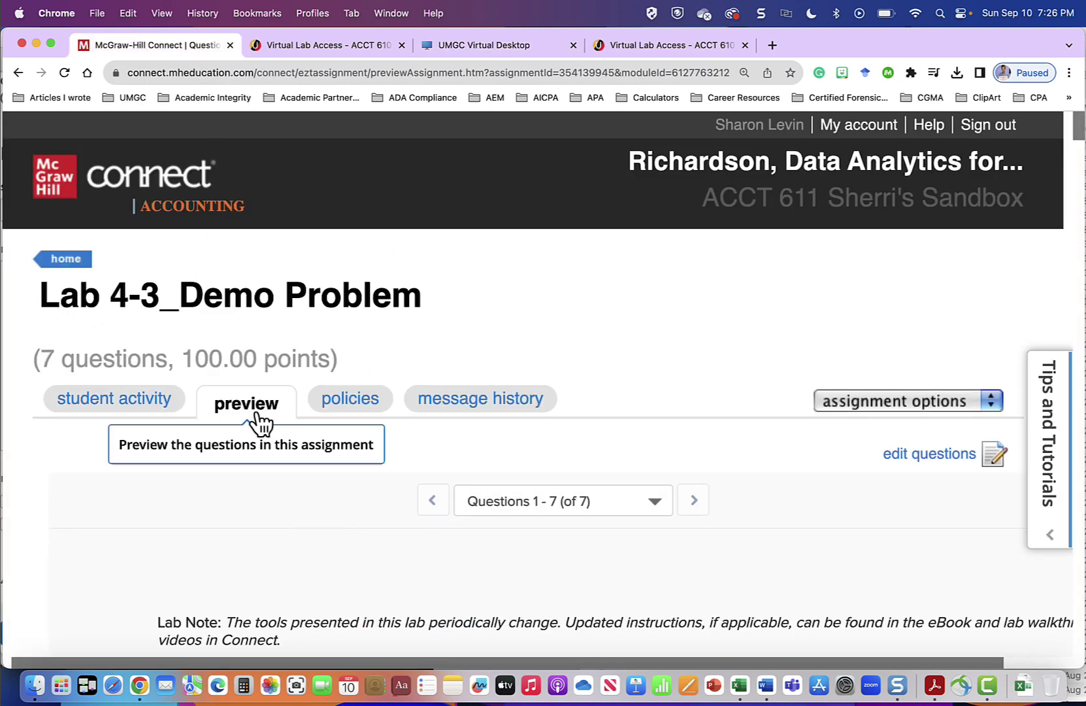
pyautogui.scroll(-1, 839, 560)
pyautogui.scroll(-10, 837, 560)
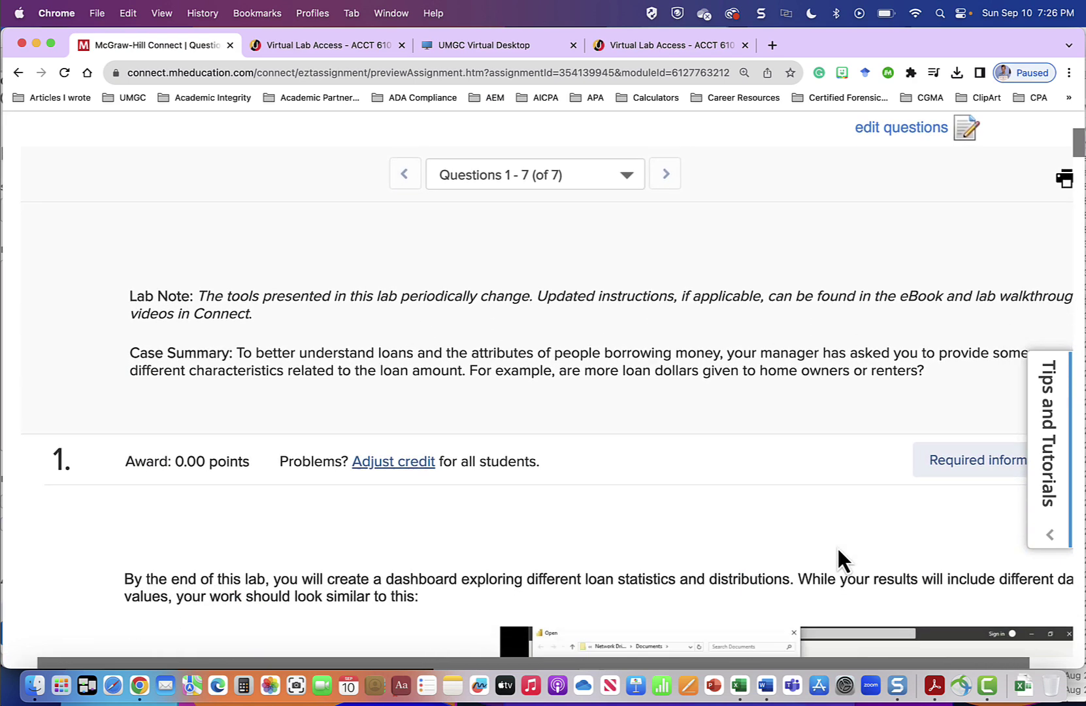
pyautogui.scroll(-3, 839, 549)
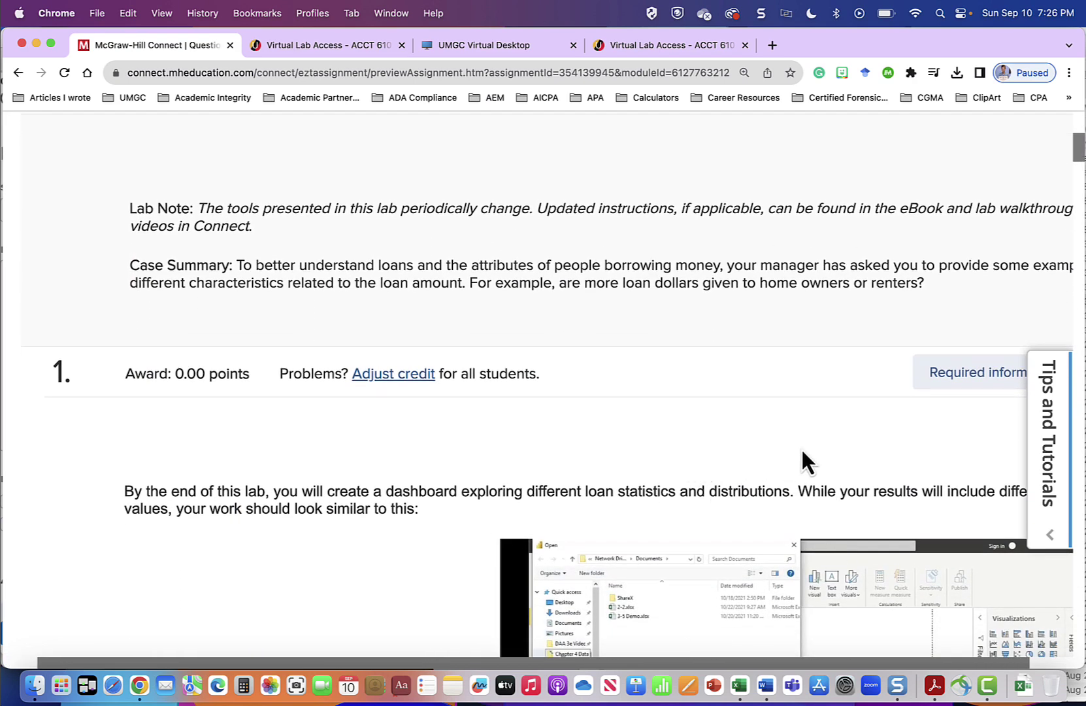
pyautogui.hscroll(2, 803, 451)
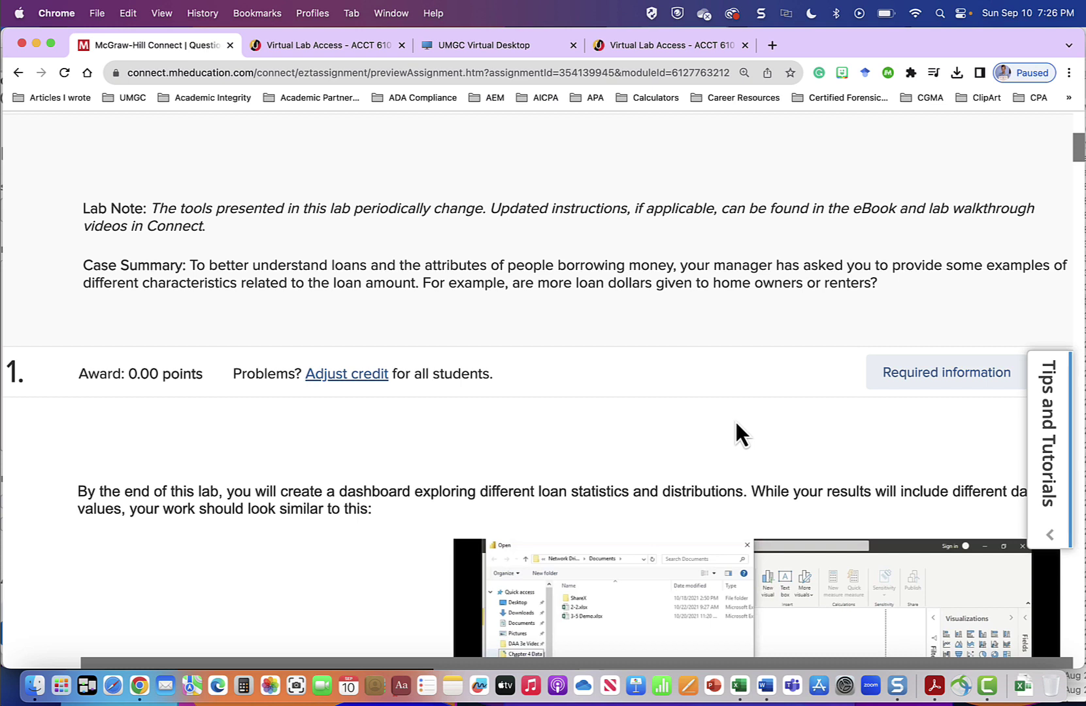
pyautogui.scroll(-5, 734, 419)
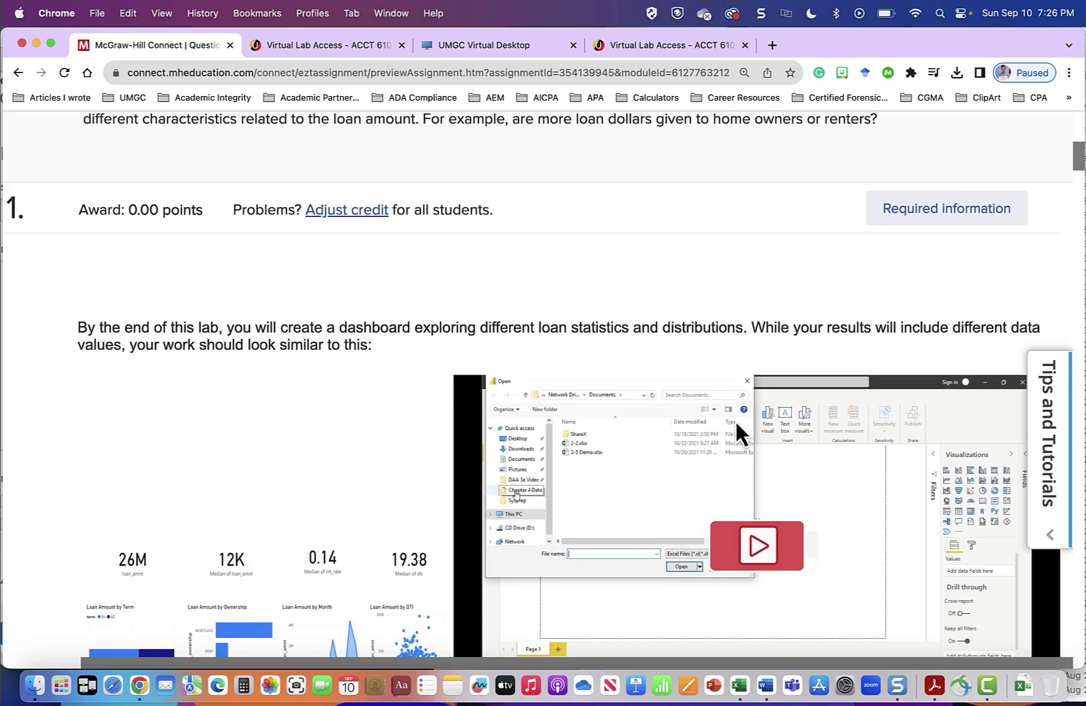
pyautogui.scroll(-2, 736, 422)
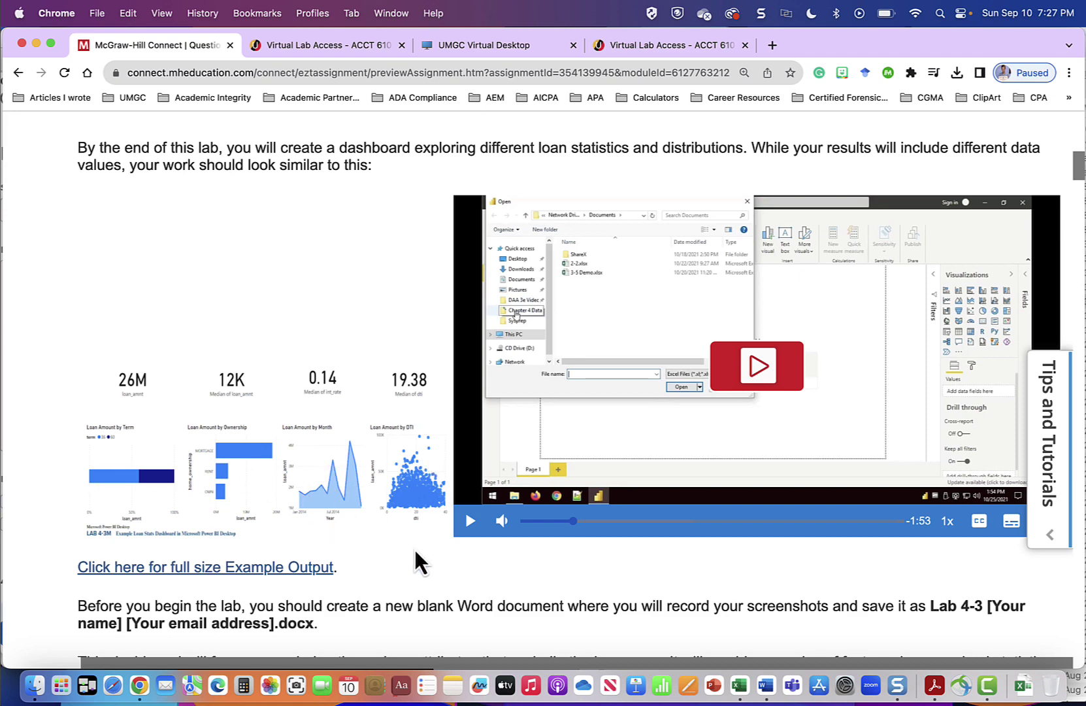
pyautogui.scroll(-5, 470, 554)
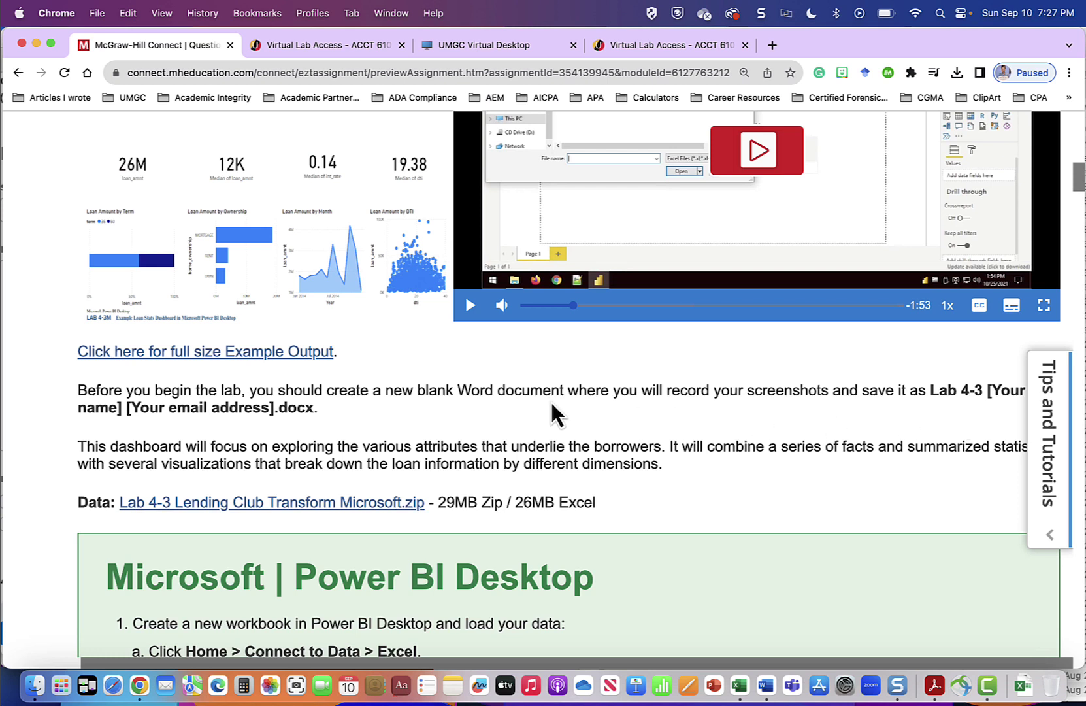
pyautogui.scroll(-2, 551, 404)
pyautogui.scroll(-1, 660, 451)
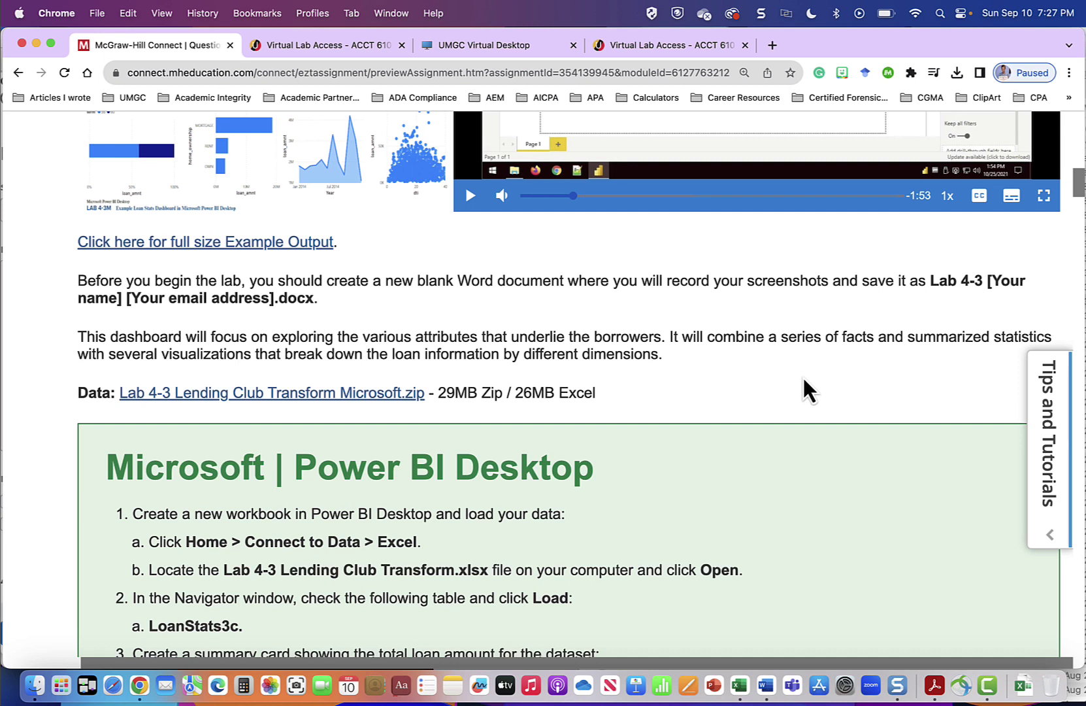
pyautogui.scroll(-5, 803, 379)
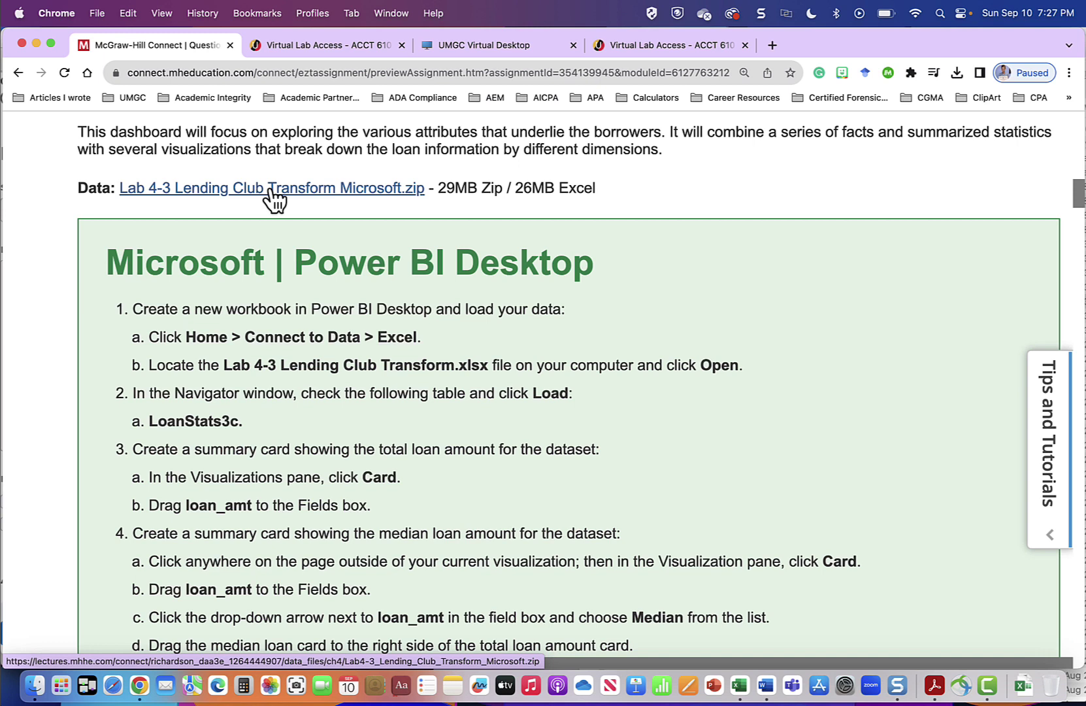
pyautogui.scroll(-5, 613, 356)
pyautogui.scroll(-5, 612, 355)
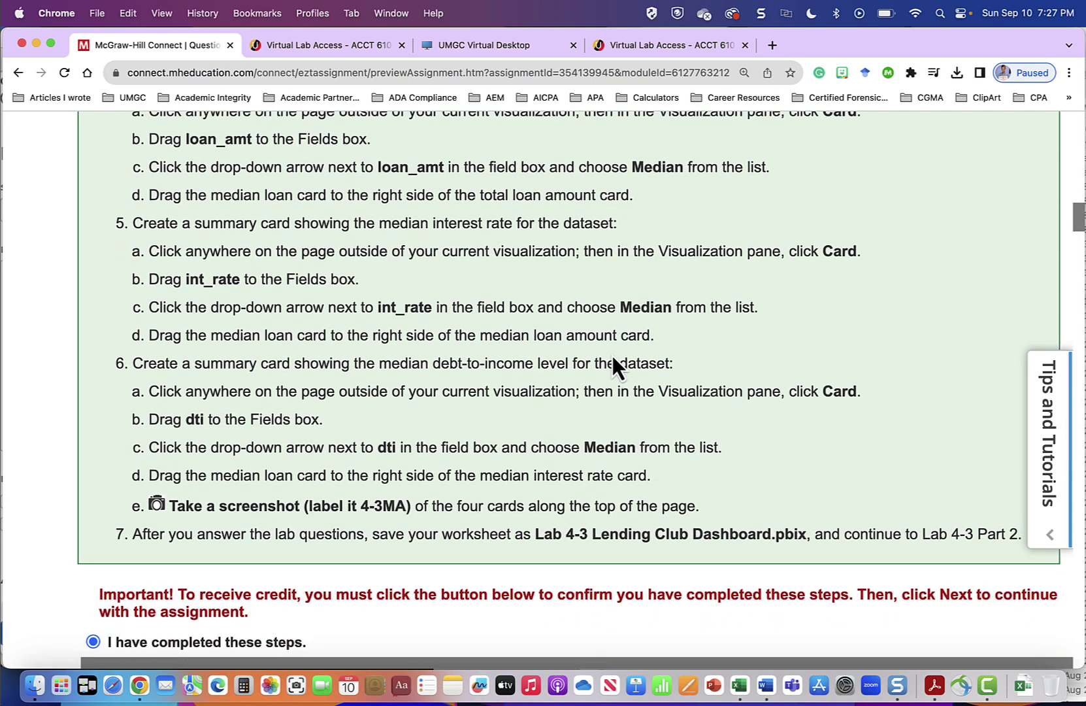
pyautogui.scroll(13, 612, 355)
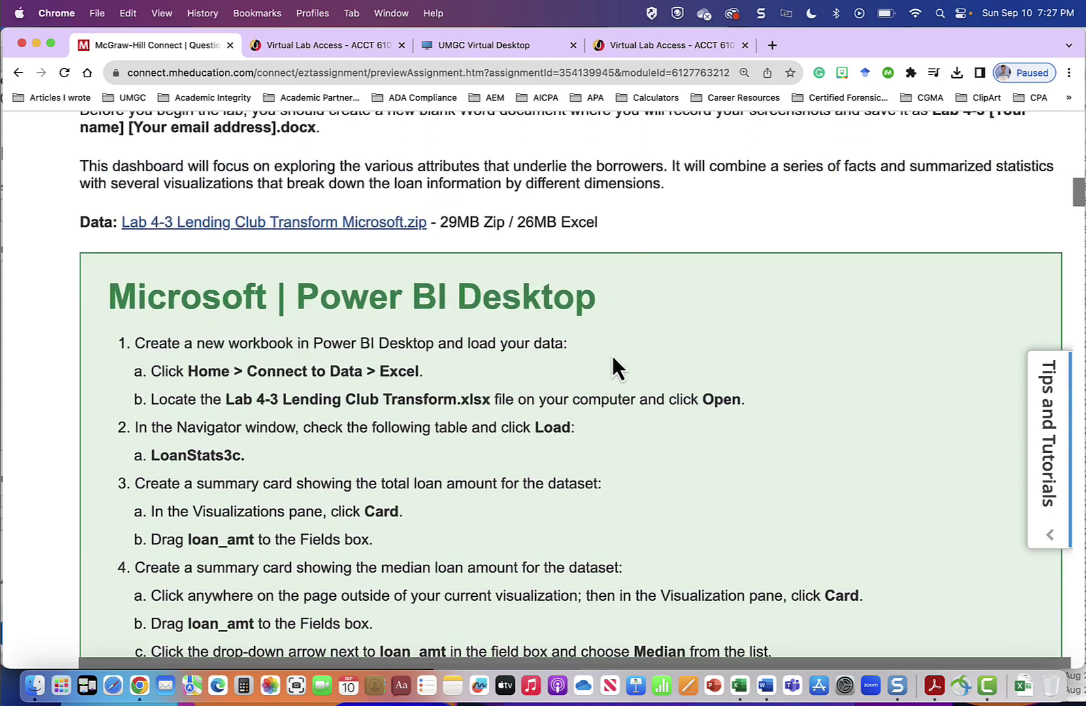
pyautogui.scroll(3, 611, 353)
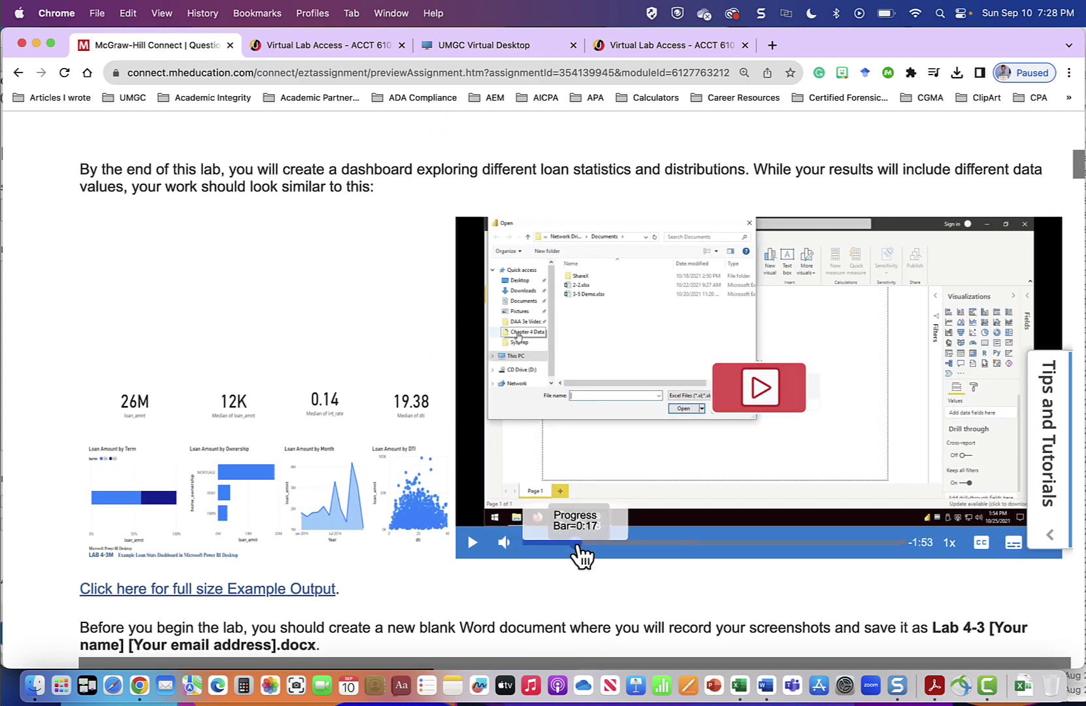
# - Replay the Lab 4-3 walkthrough video from 0:00, pausing where the Excel file opens
pyautogui.moveTo(577, 544); pyautogui.dragTo(517, 544)
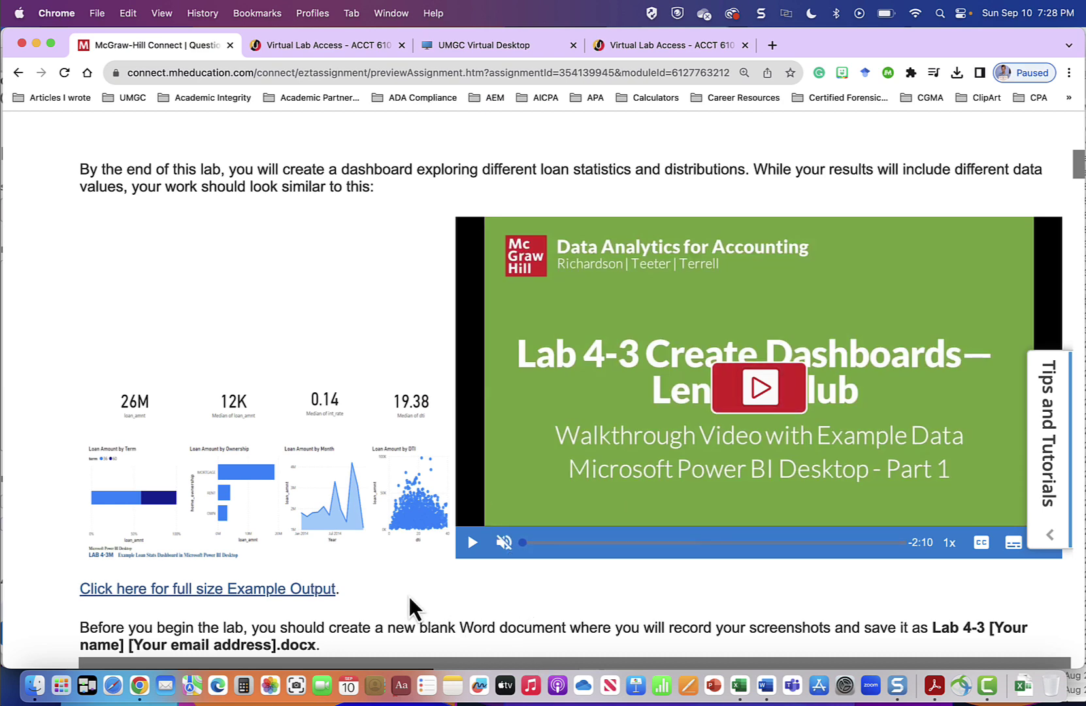
pyautogui.click(761, 391)
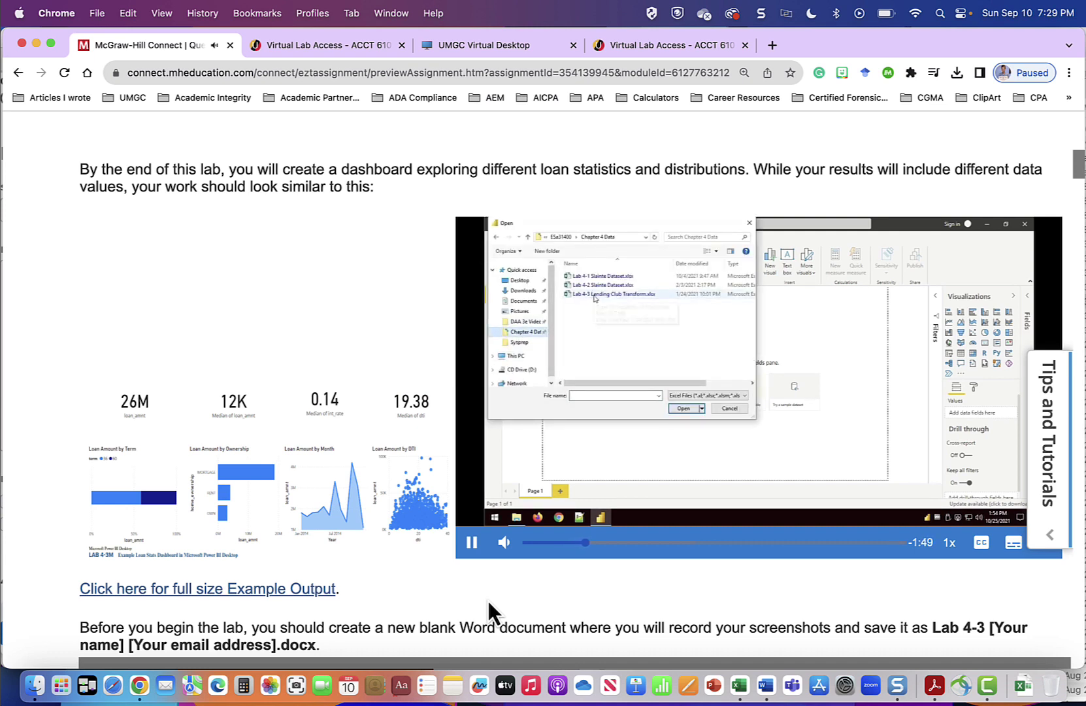
pyautogui.click(472, 543)
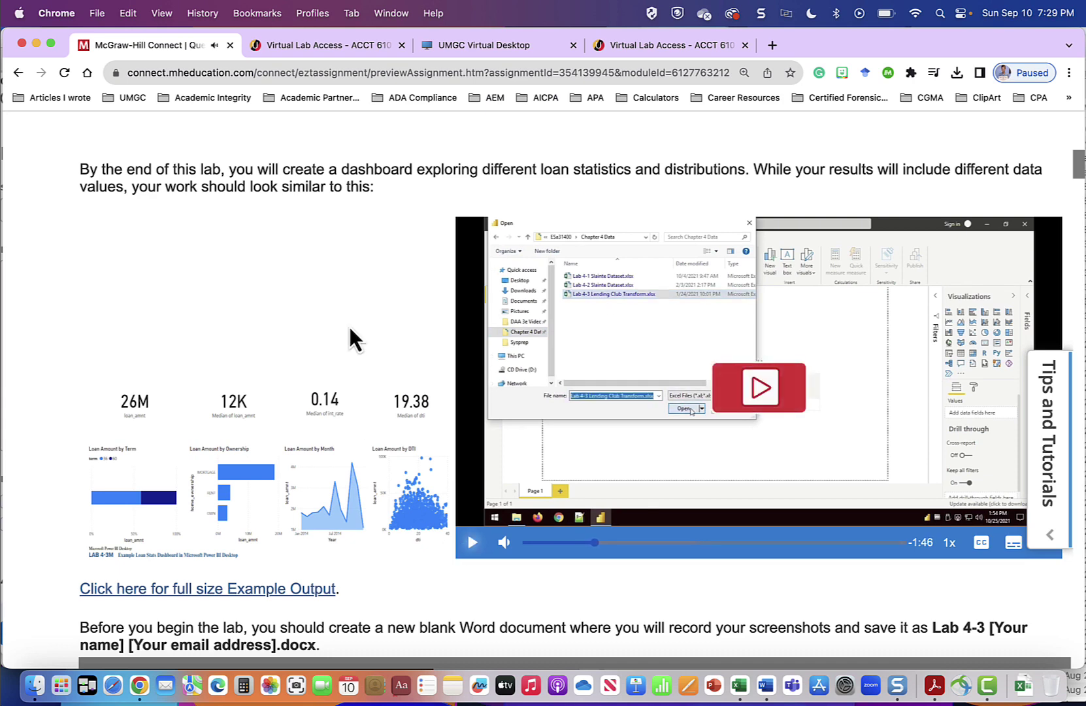
# - Open the Desktop workbook Lab4-3_Lending_Club_Transform via Get data > Excel Workbook
pyautogui.press('super+3')
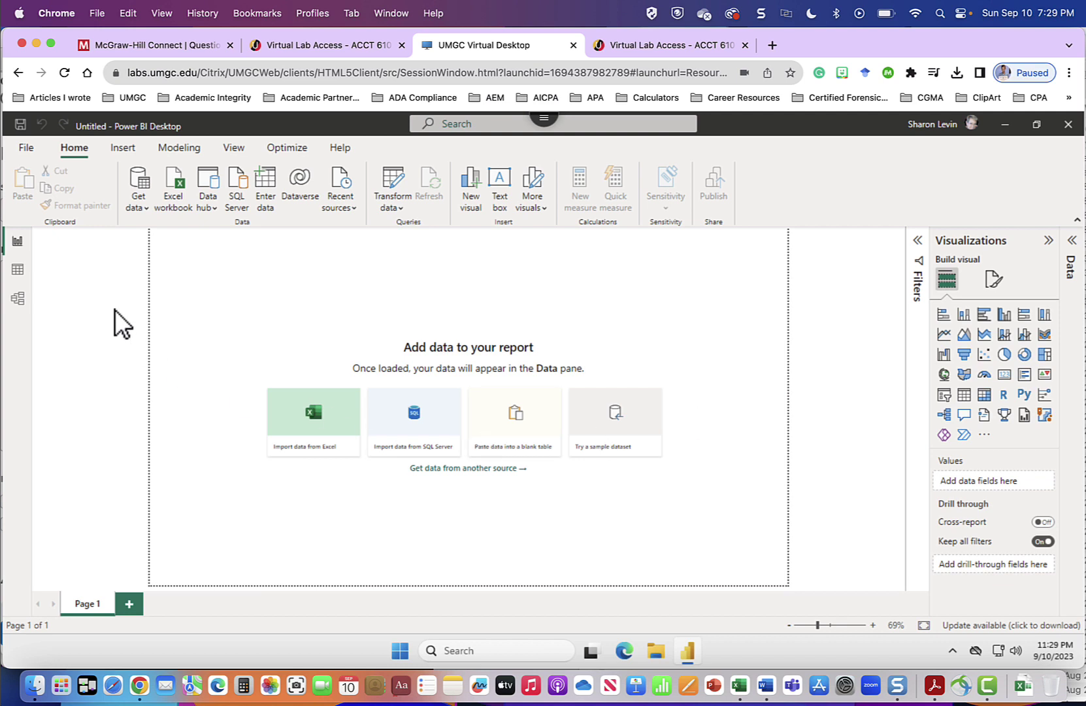
pyautogui.click(143, 193)
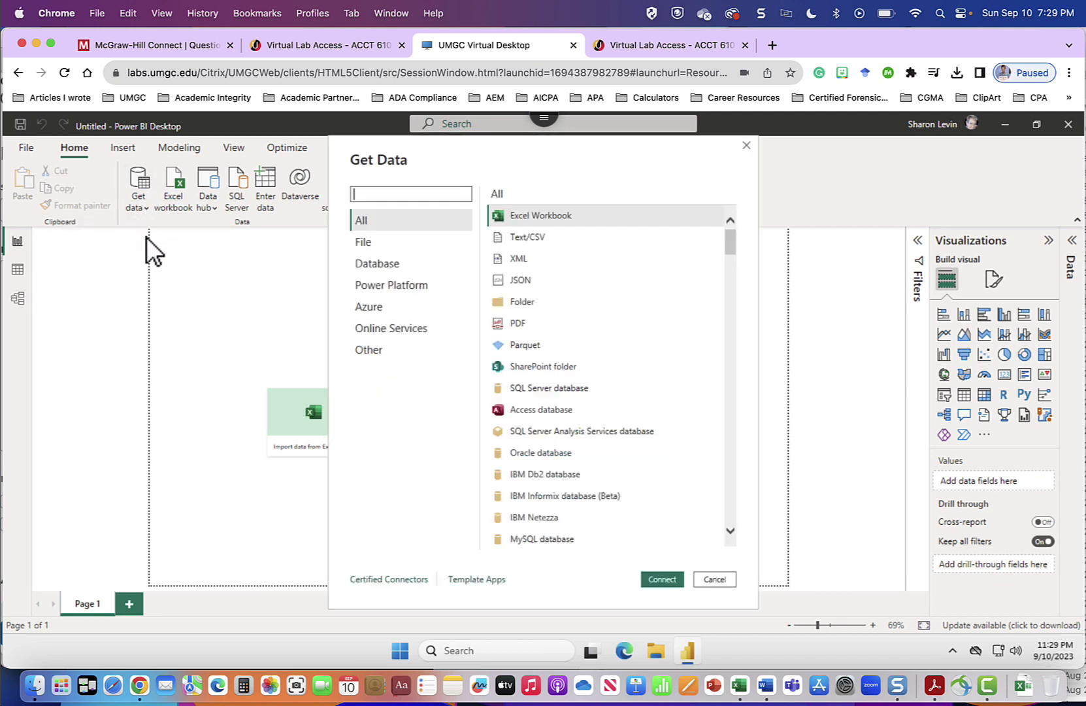
pyautogui.click(545, 219)
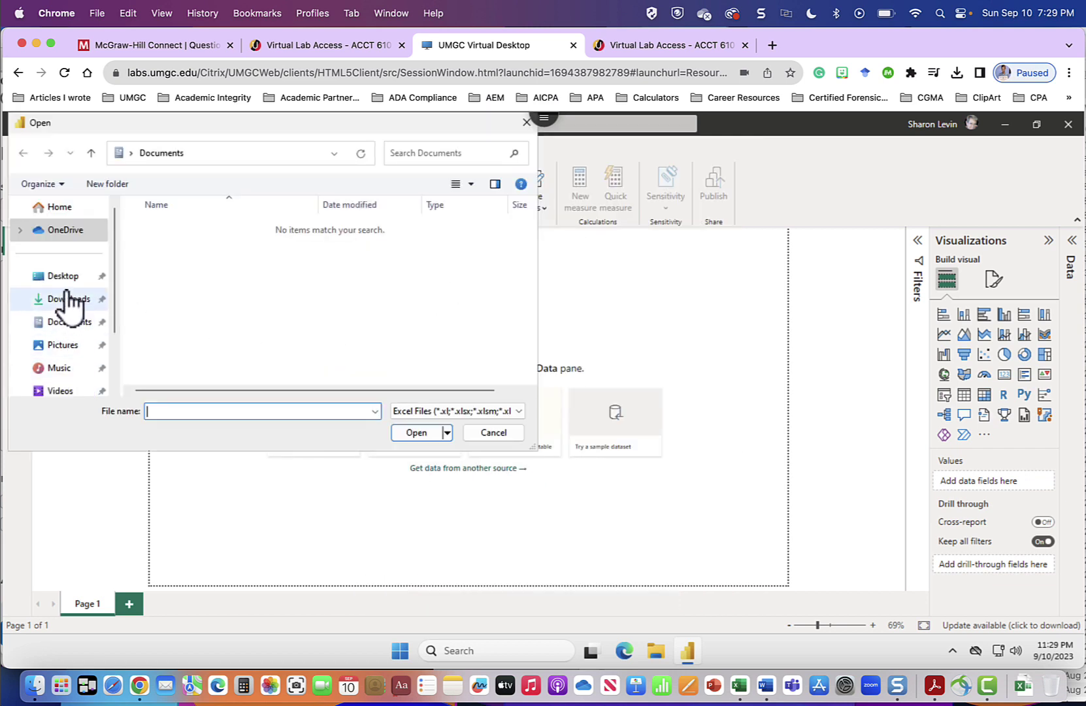
pyautogui.click(62, 276)
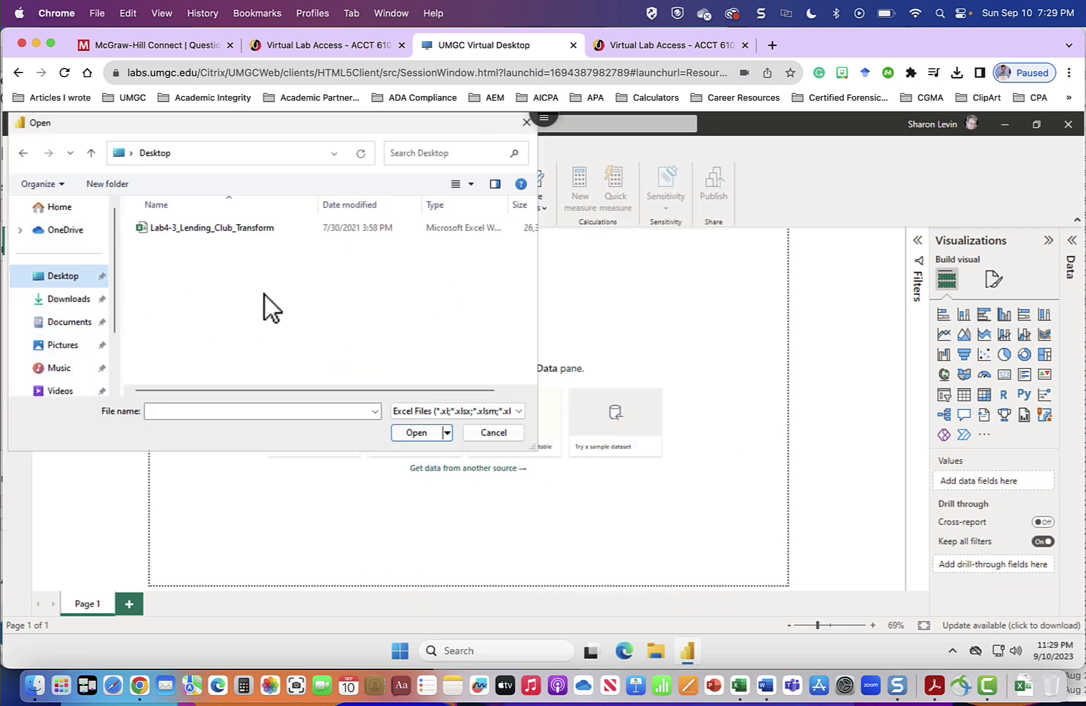
pyautogui.click(143, 229)
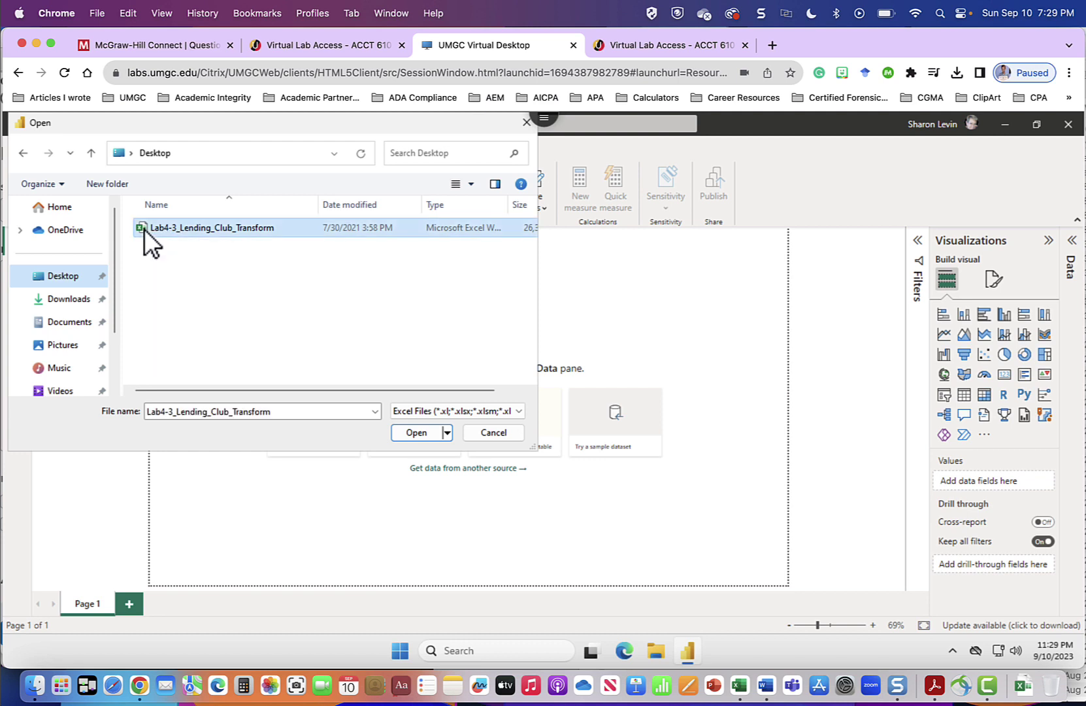
pyautogui.click(418, 433)
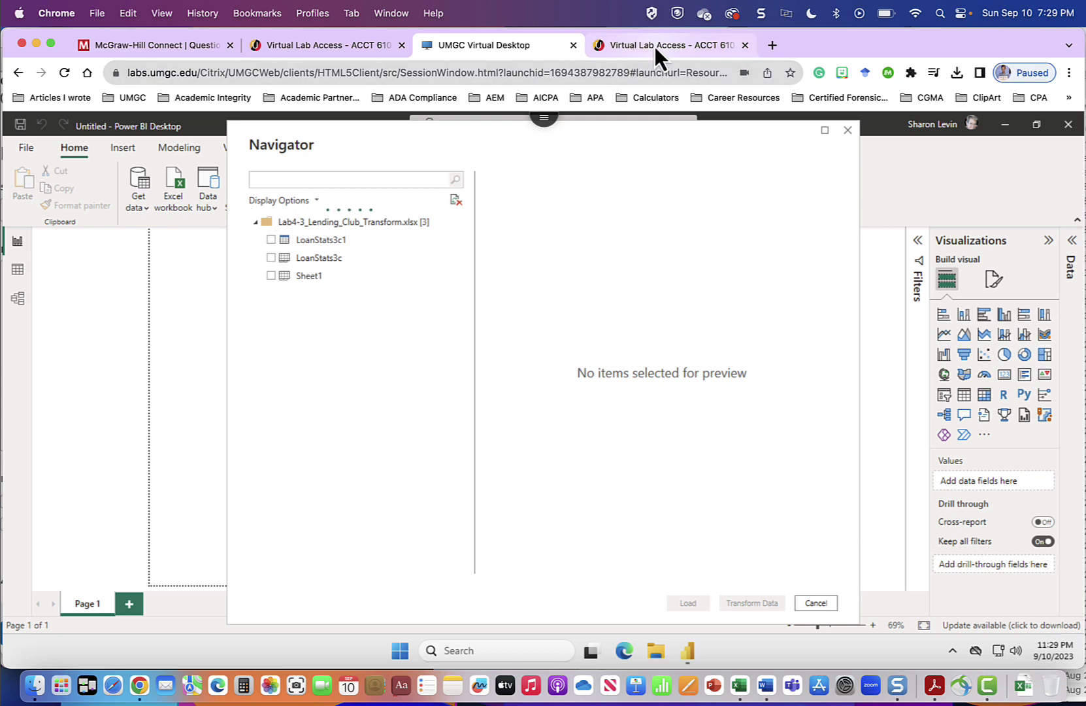
# - Check the walkthrough video, then tick LoanStats3c in Navigator and load it
pyautogui.click(184, 55)
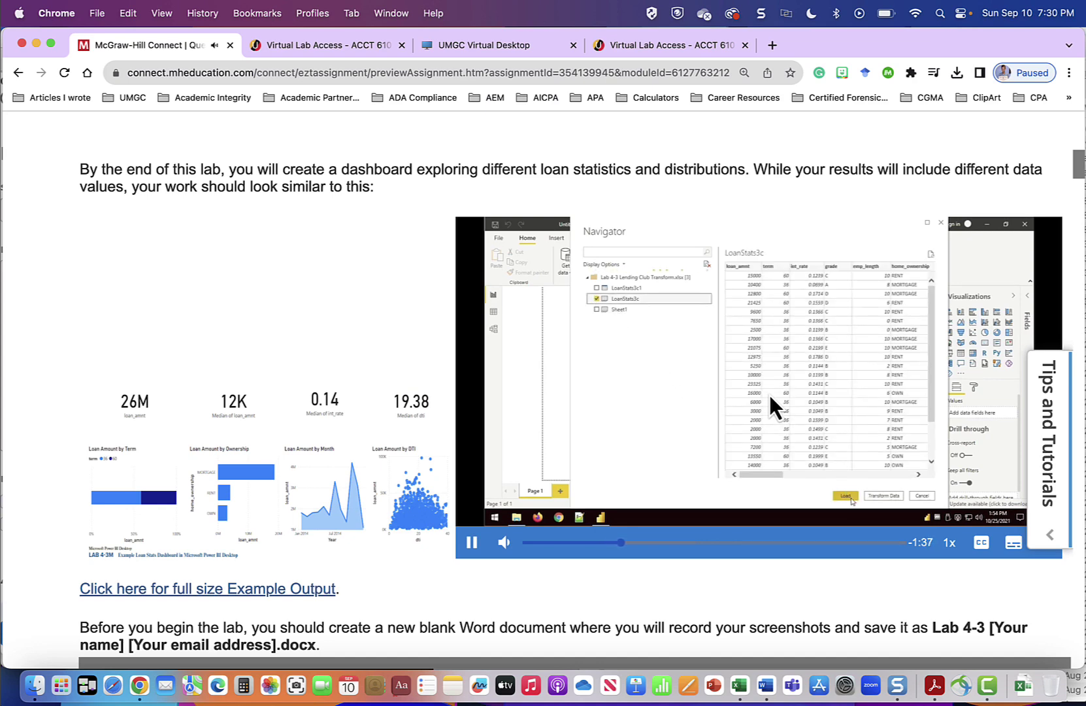
pyautogui.click(471, 544)
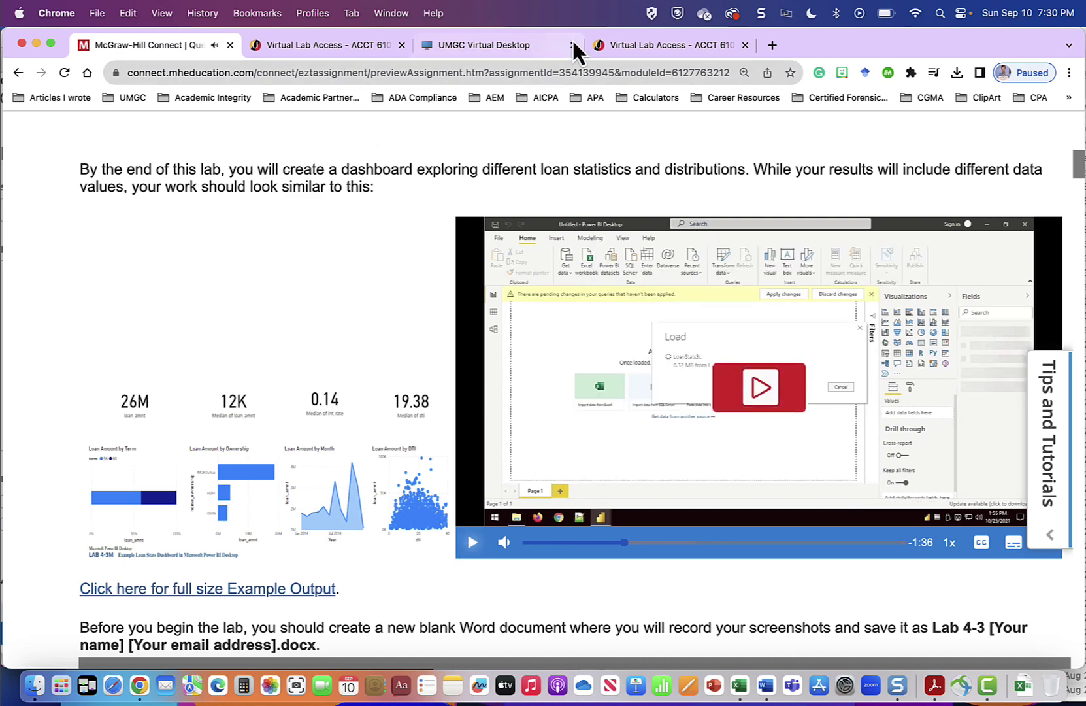
pyautogui.click(651, 51)
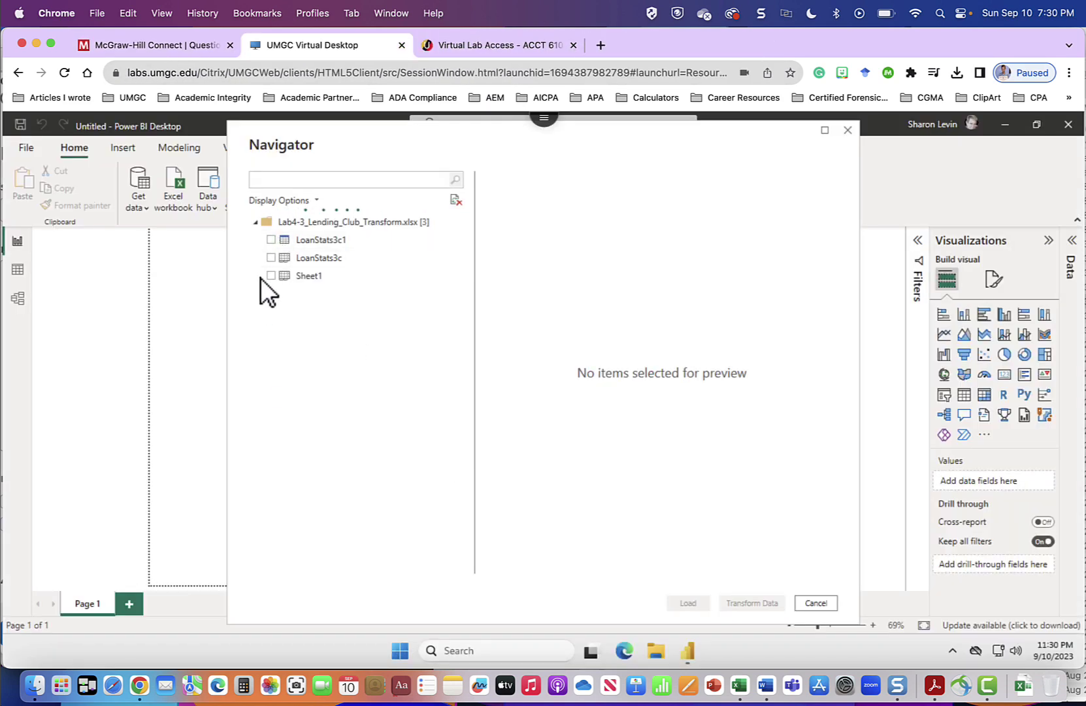
pyautogui.click(271, 258)
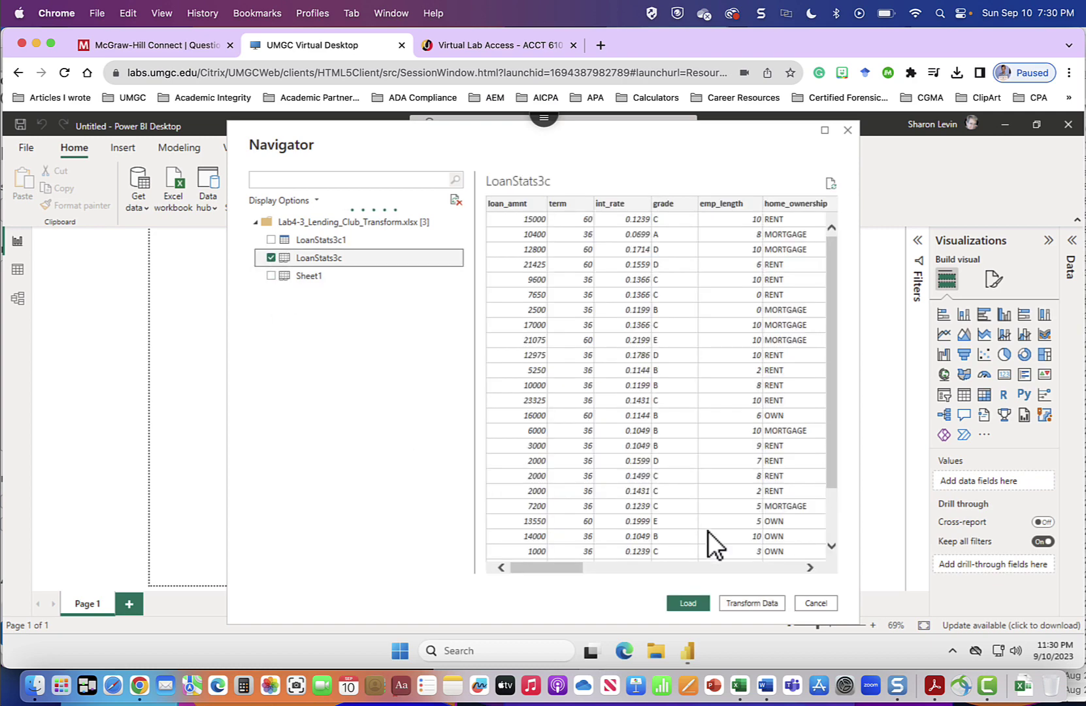
pyautogui.click(688, 602)
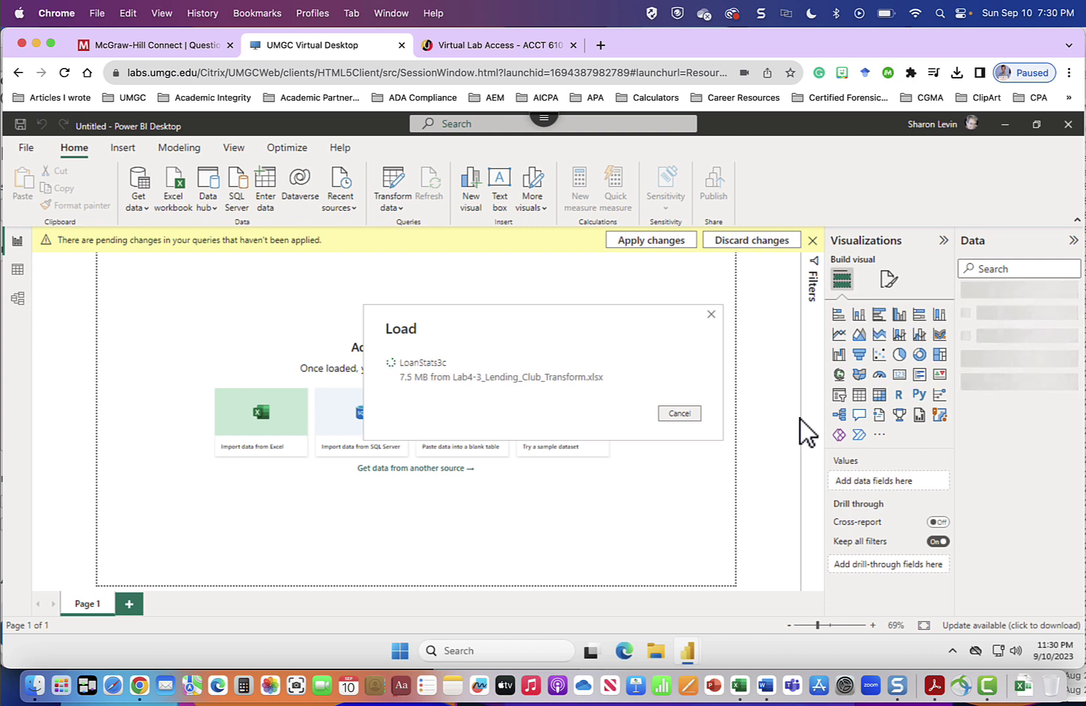
# - Watch the next part of the tutorial video, switching between Connect and Power BI
pyautogui.click(185, 51)
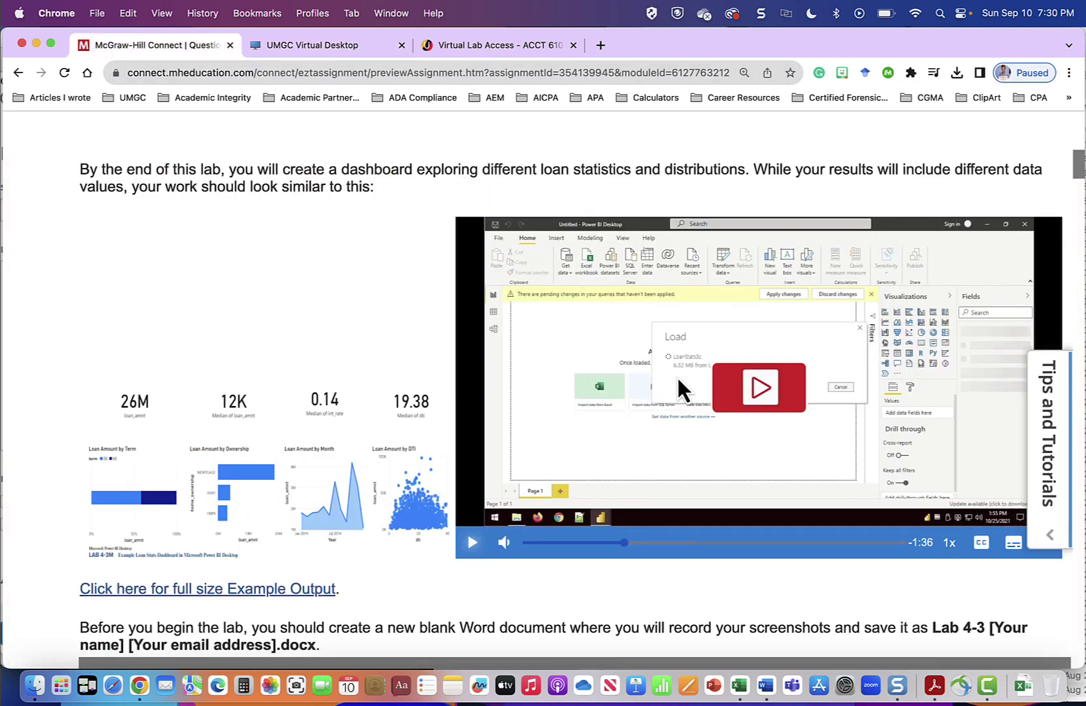
pyautogui.click(758, 383)
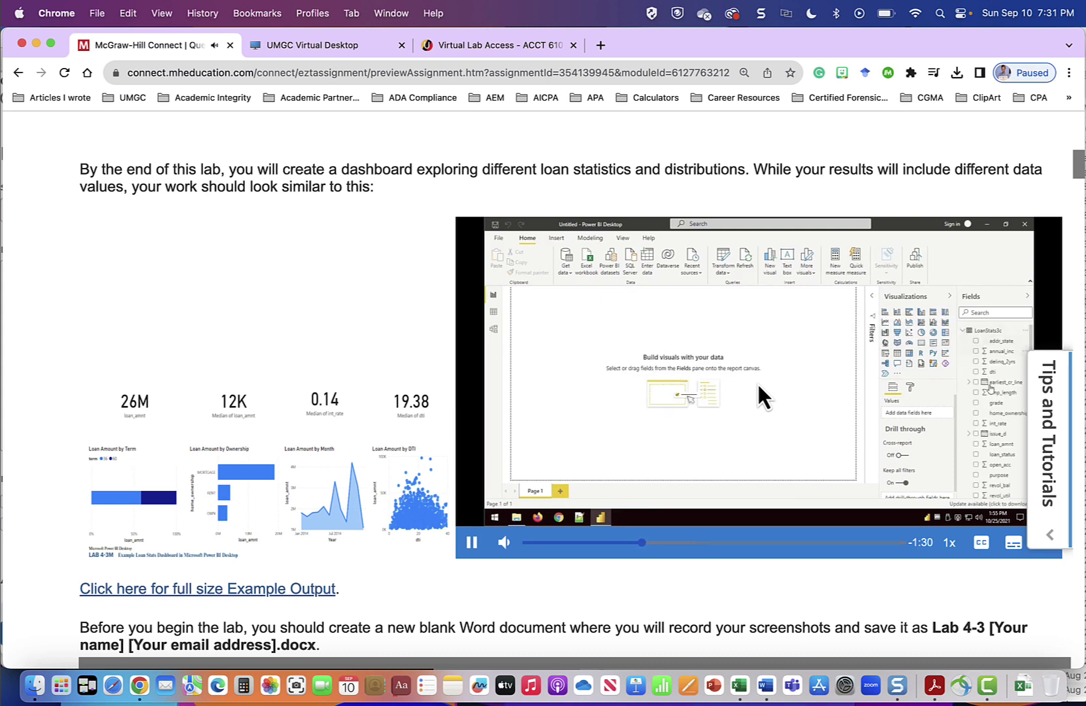
pyautogui.click(471, 542)
pyautogui.click(314, 45)
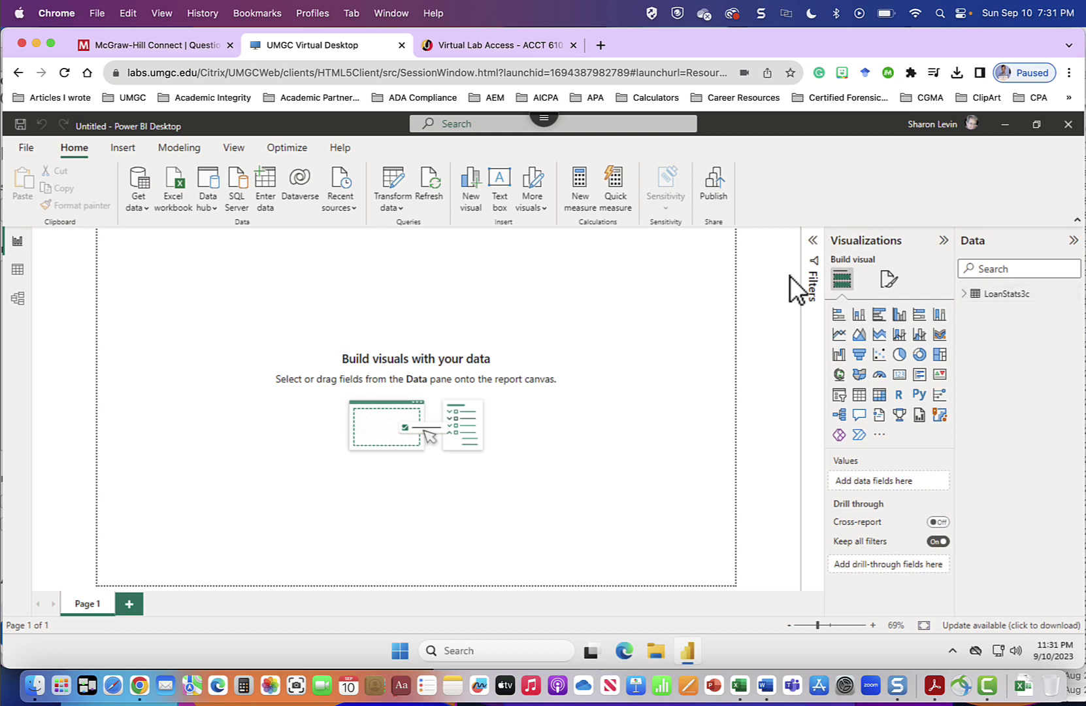
pyautogui.click(174, 40)
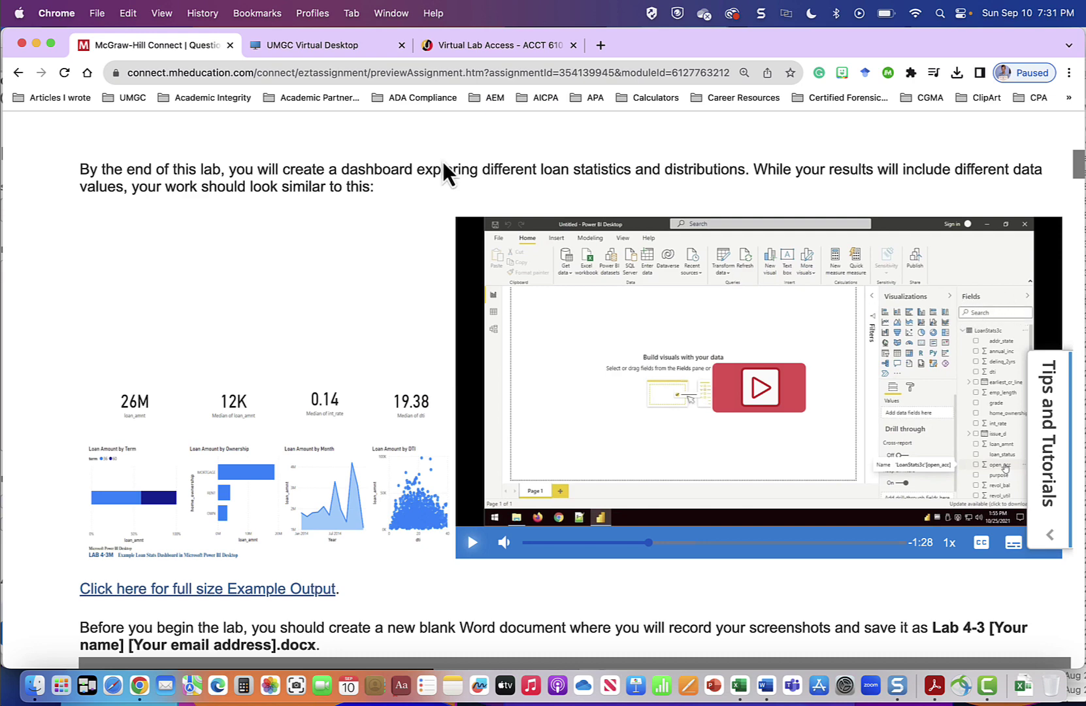
pyautogui.click(352, 45)
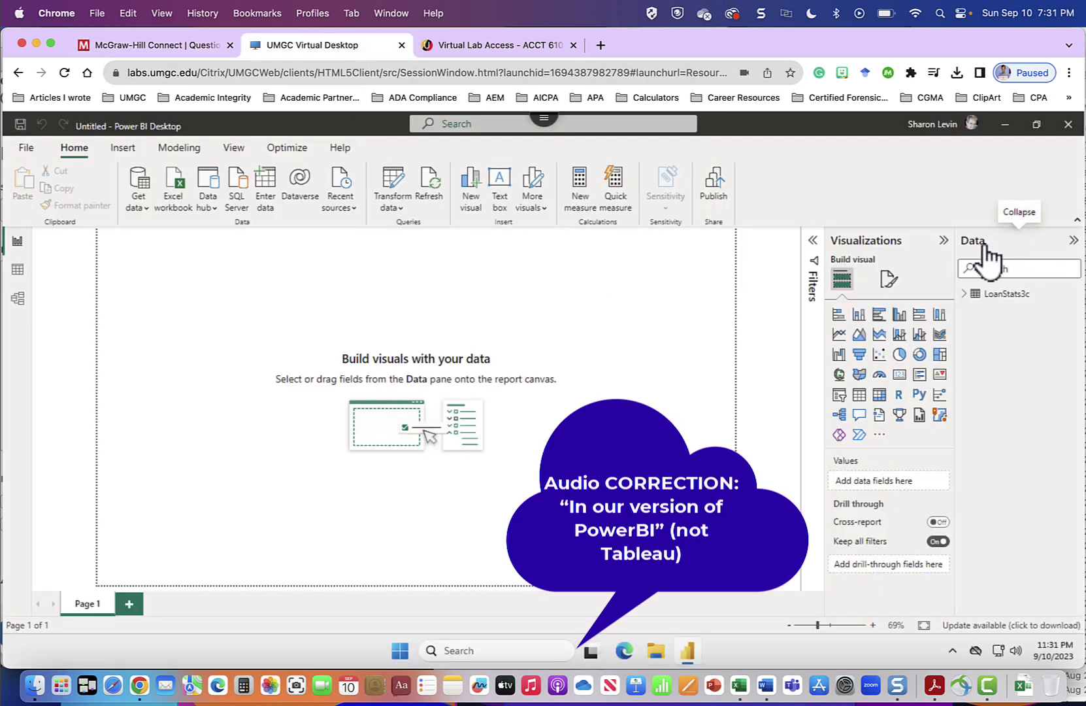
# - Expand LoanStats3c in the Data pane and resume the tutorial video
pyautogui.click(965, 294)
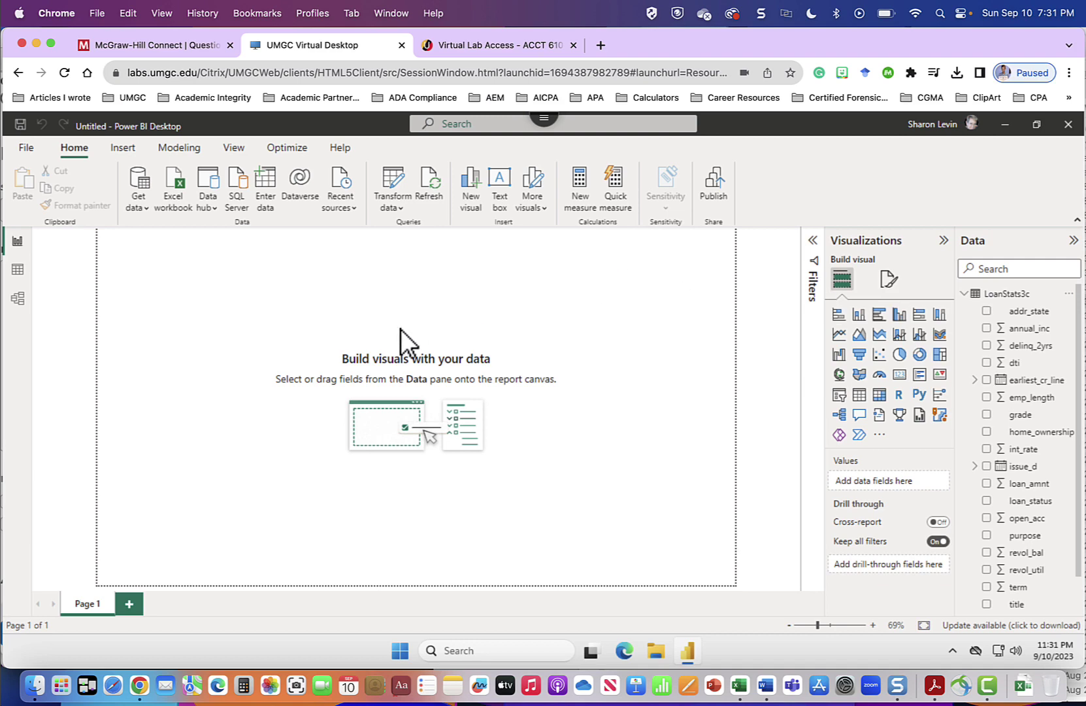
pyautogui.click(198, 47)
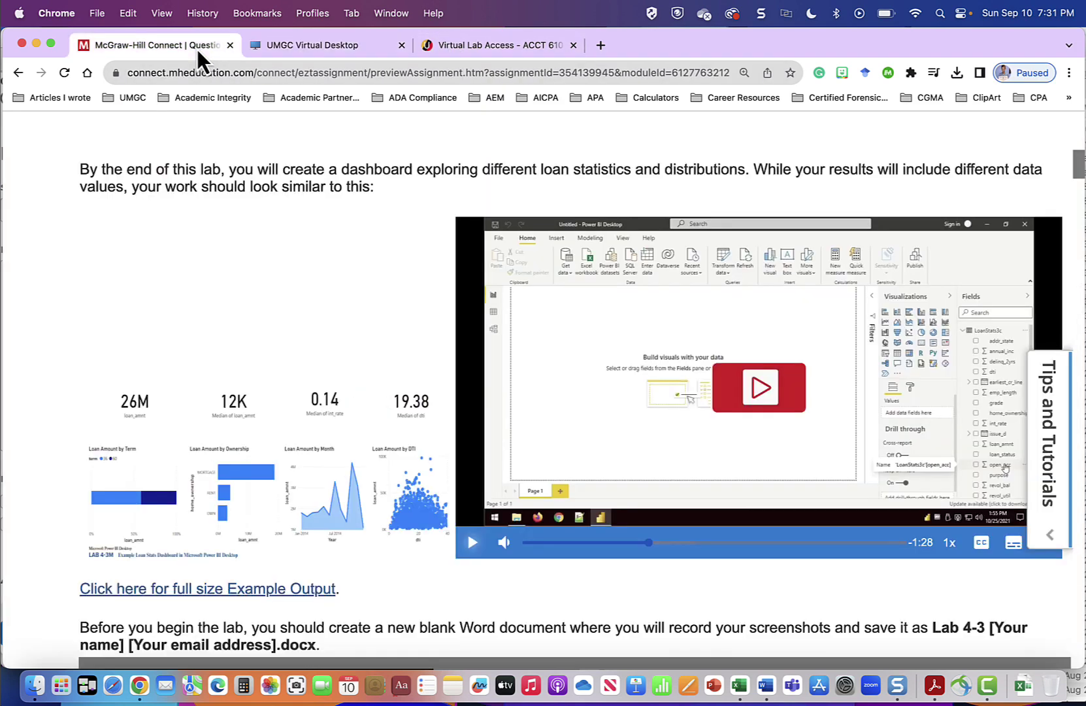
pyautogui.click(766, 389)
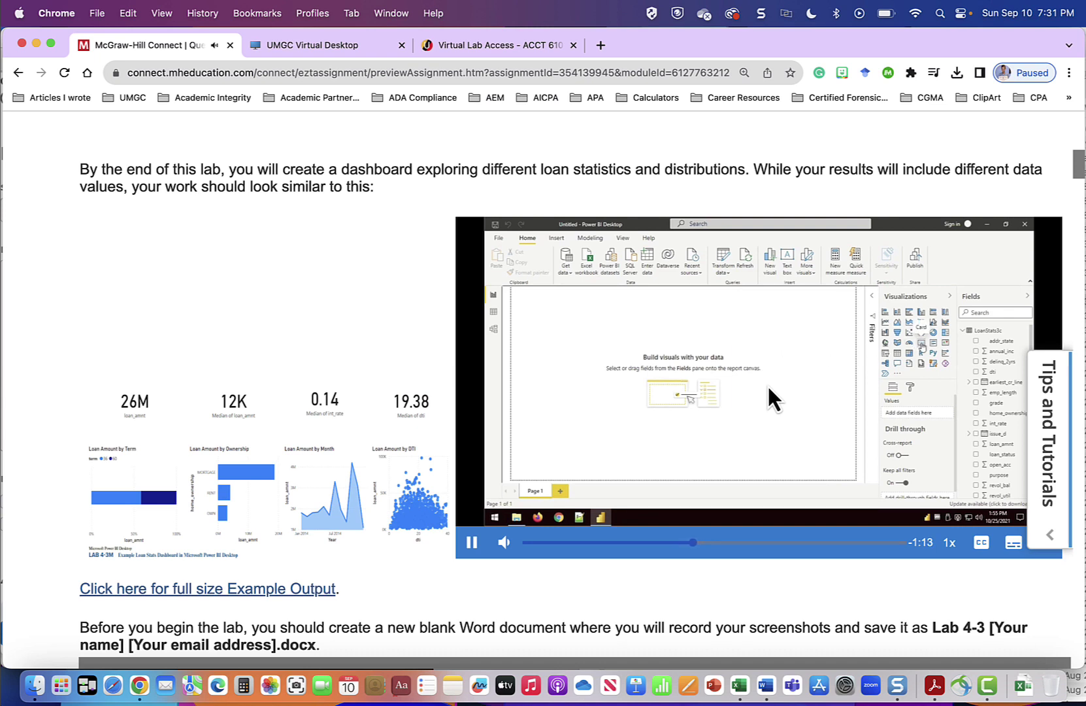
# - Add an empty card visual and collapse the Filters pane, following the tutorial
pyautogui.click(472, 541)
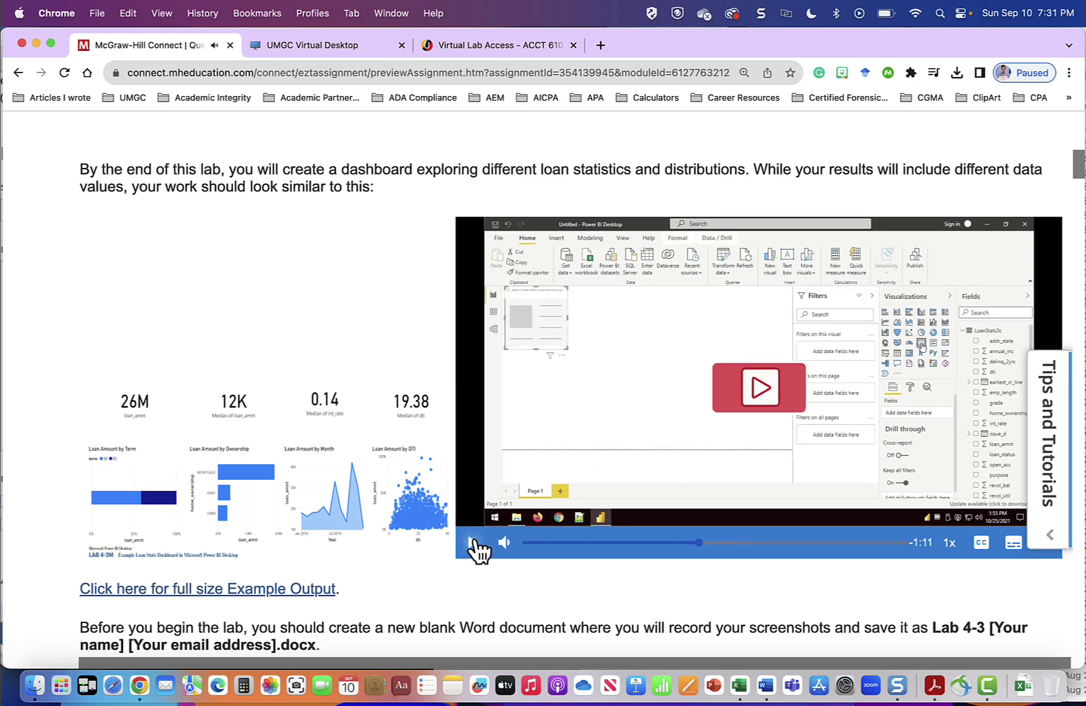
pyautogui.click(353, 46)
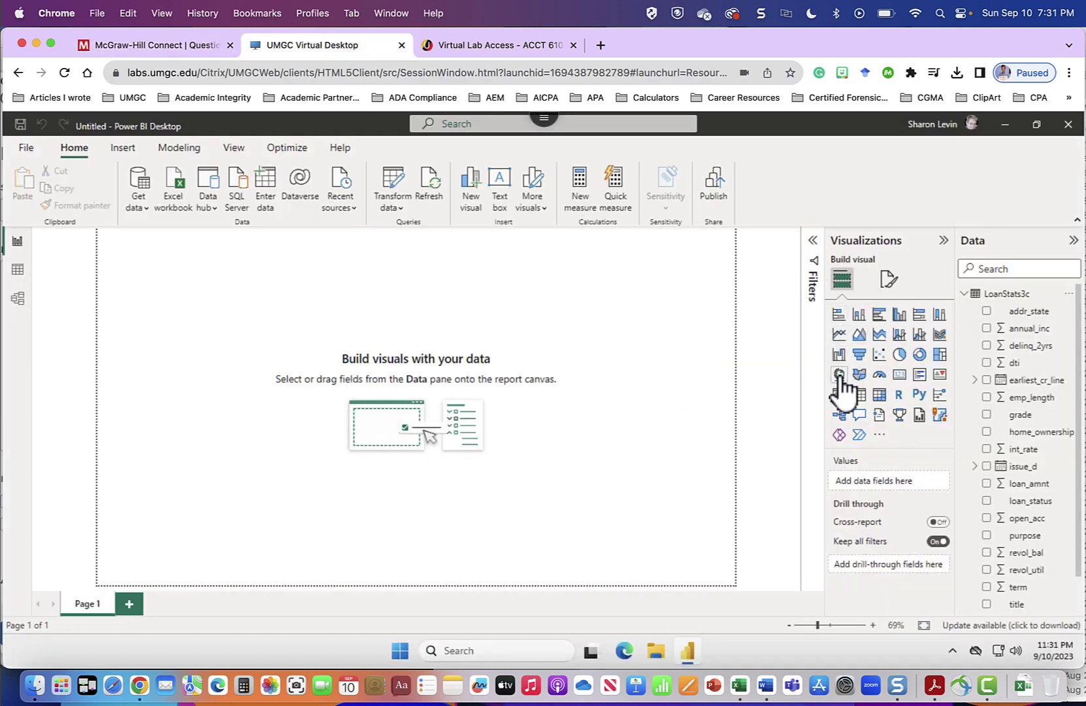
pyautogui.click(900, 376)
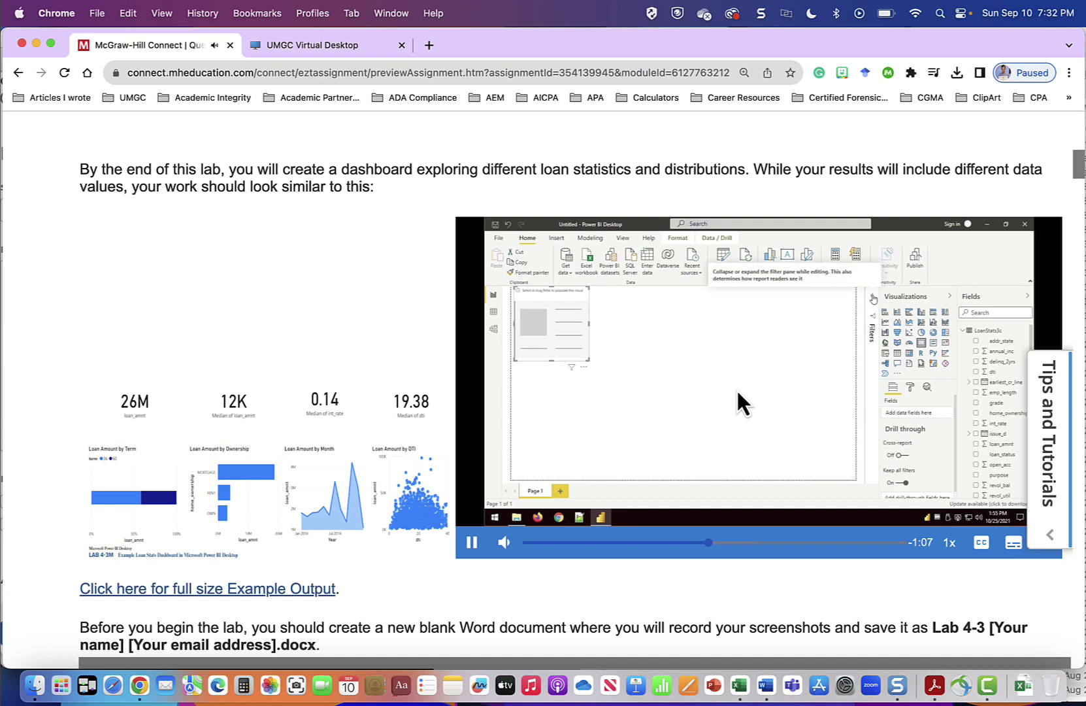
pyautogui.click(472, 541)
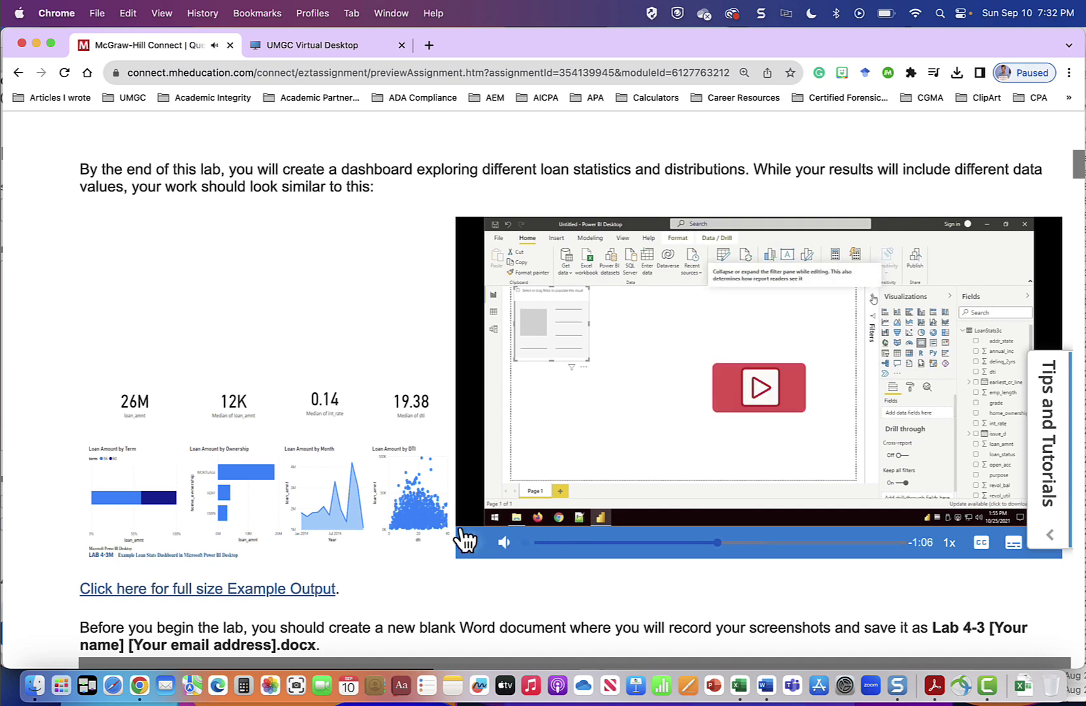
pyautogui.click(350, 50)
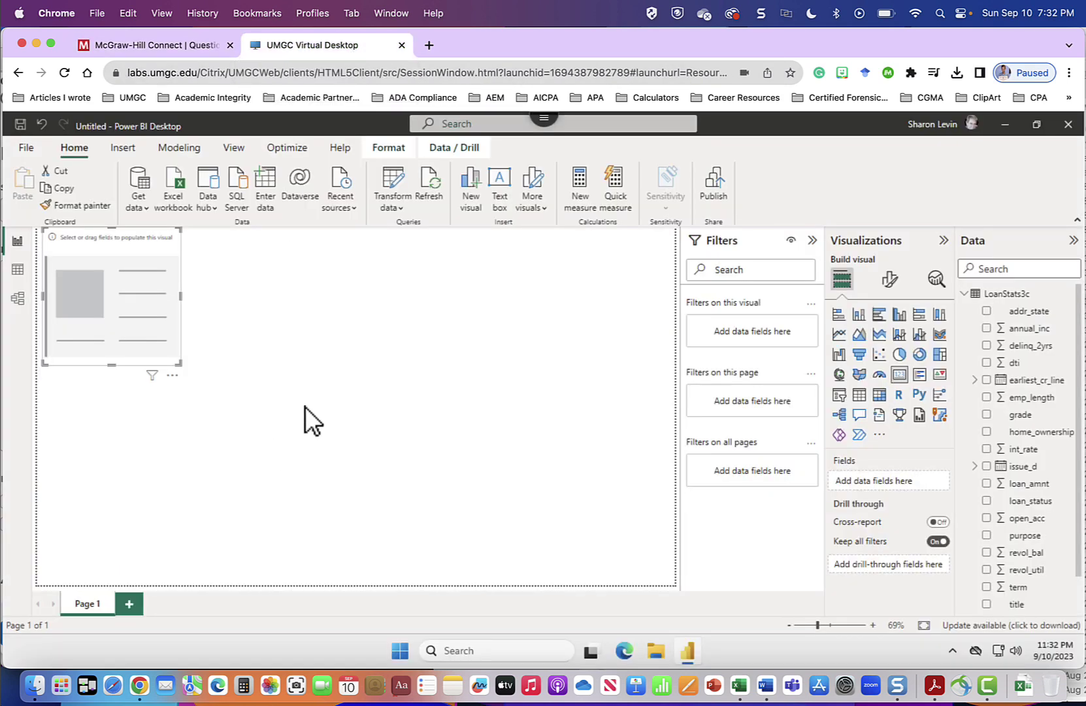
pyautogui.click(812, 241)
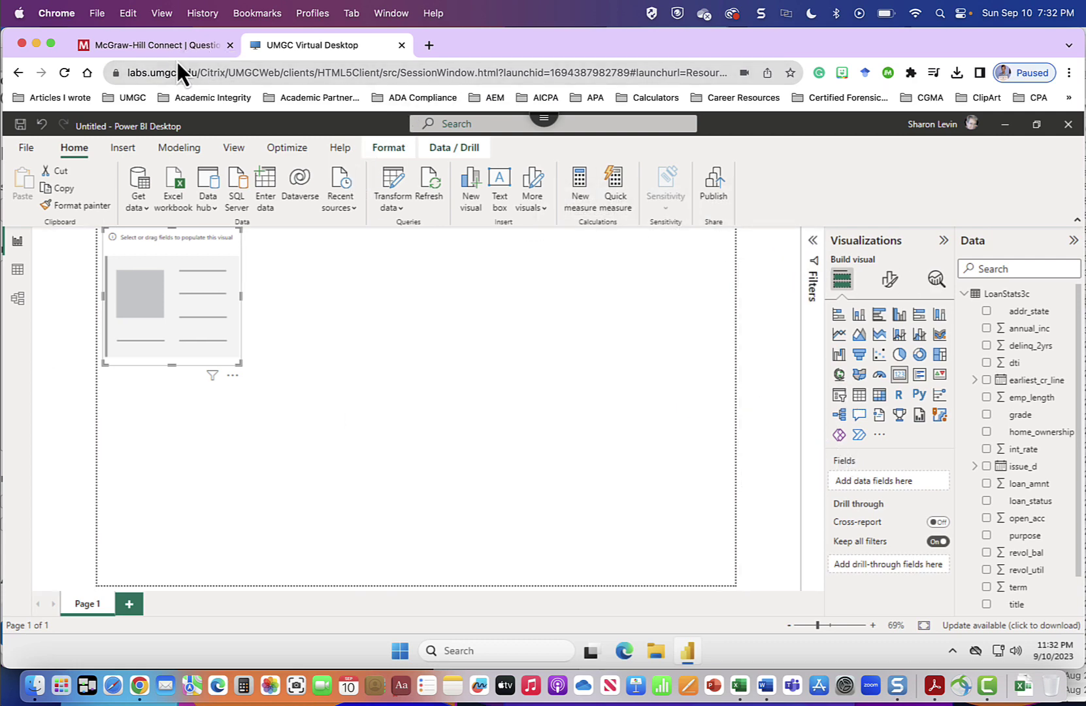
# - Drag loan_amnt onto the card so it shows Sum of loan_amnt as 4bn
pyautogui.click(173, 41)
pyautogui.click(759, 387)
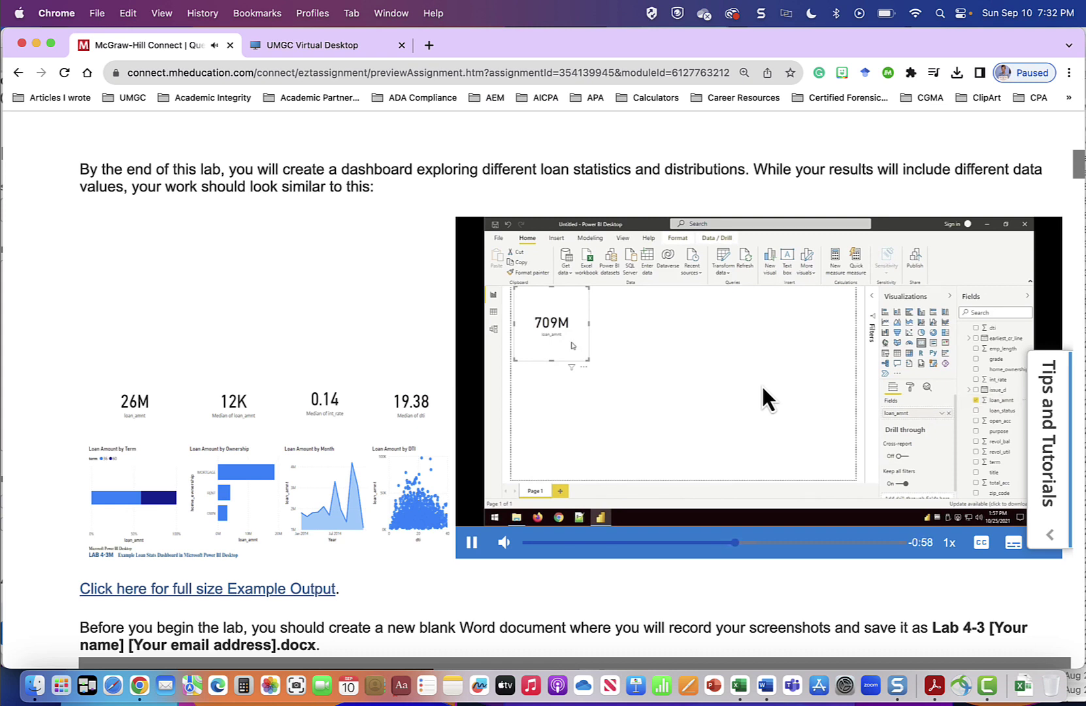
pyautogui.click(473, 544)
pyautogui.click(321, 49)
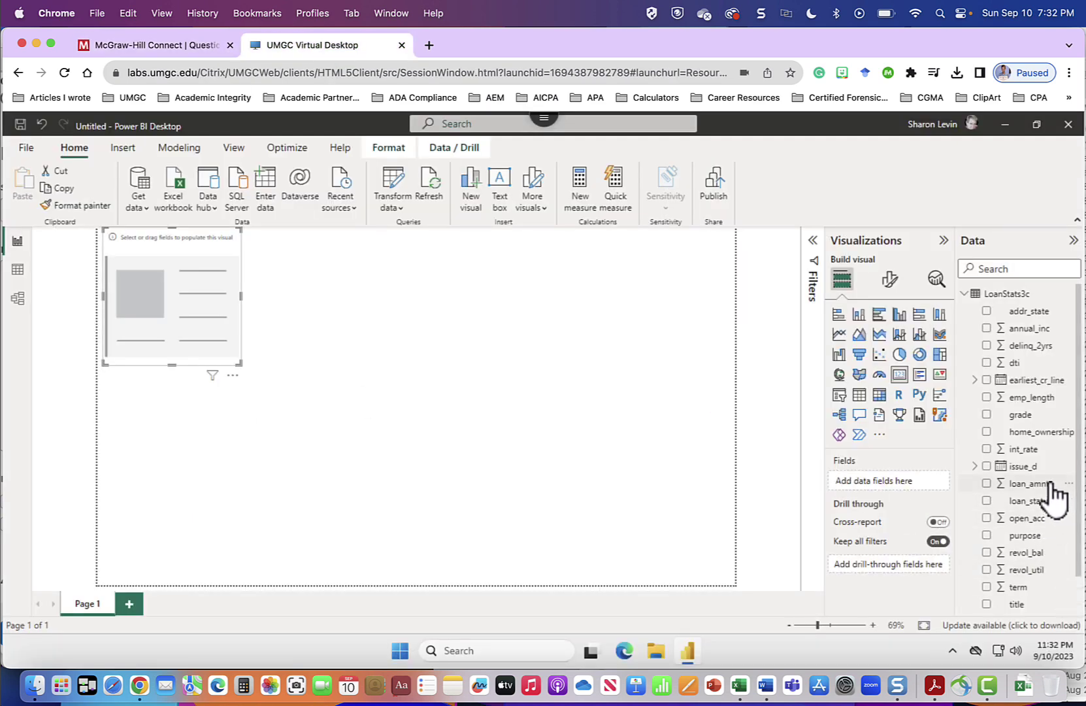
pyautogui.moveTo(1052, 485); pyautogui.dragTo(920, 483)
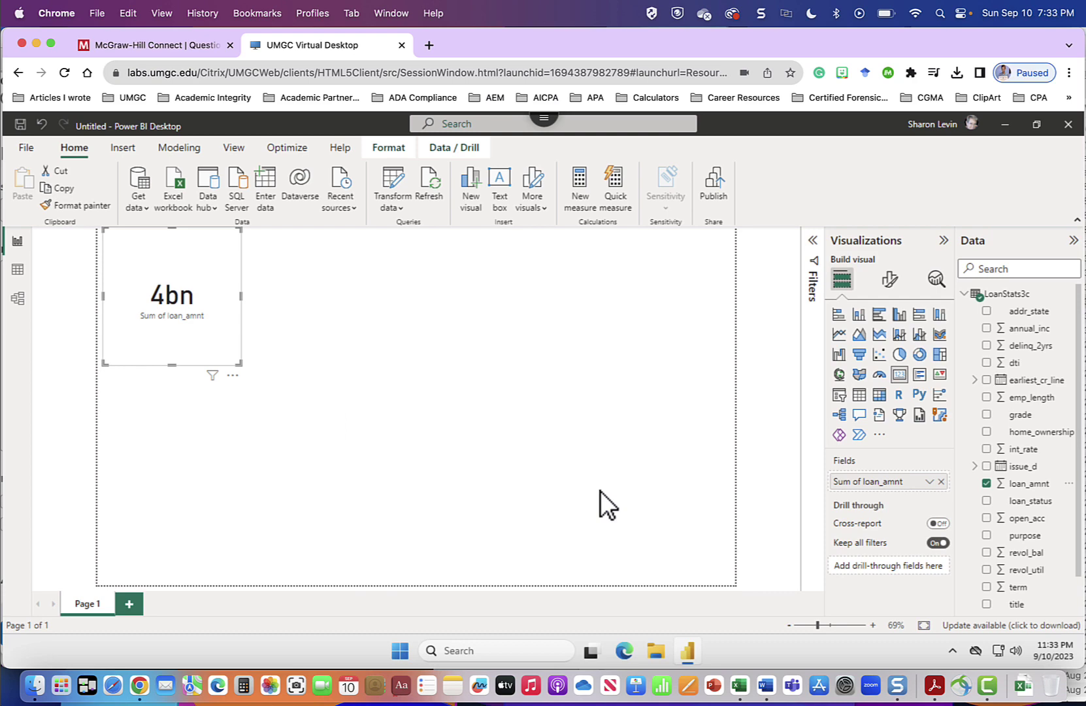
# - After checking the tutorial, switch the second loan_amnt card's aggregation to Median (13K)
pyautogui.click(188, 46)
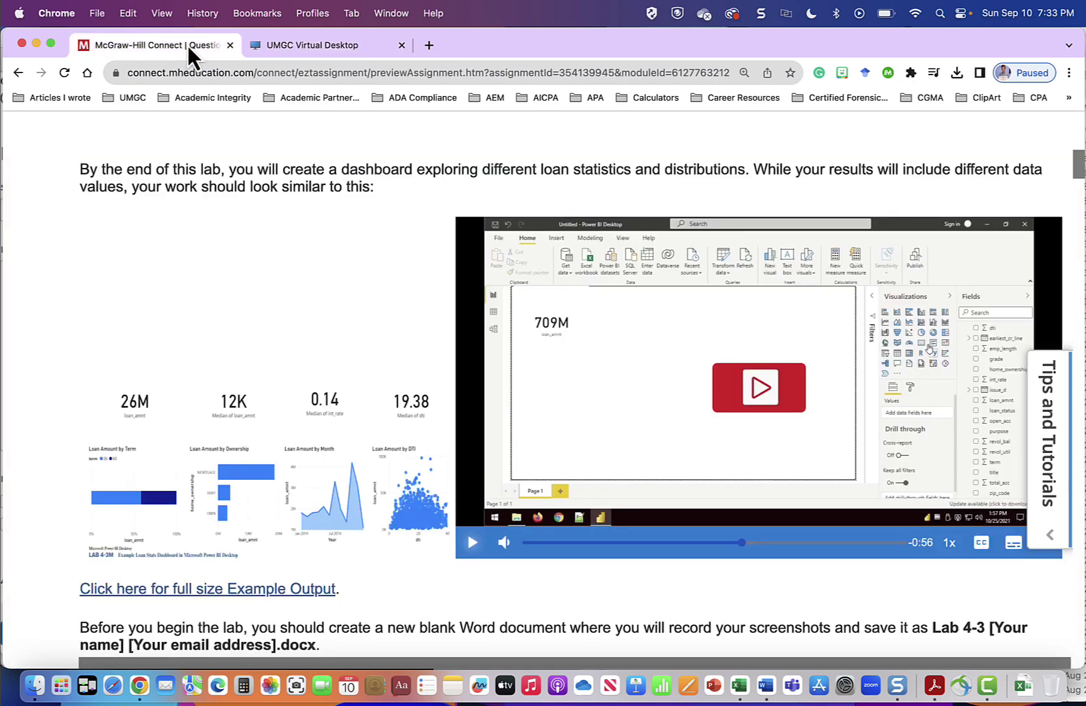
pyautogui.click(759, 390)
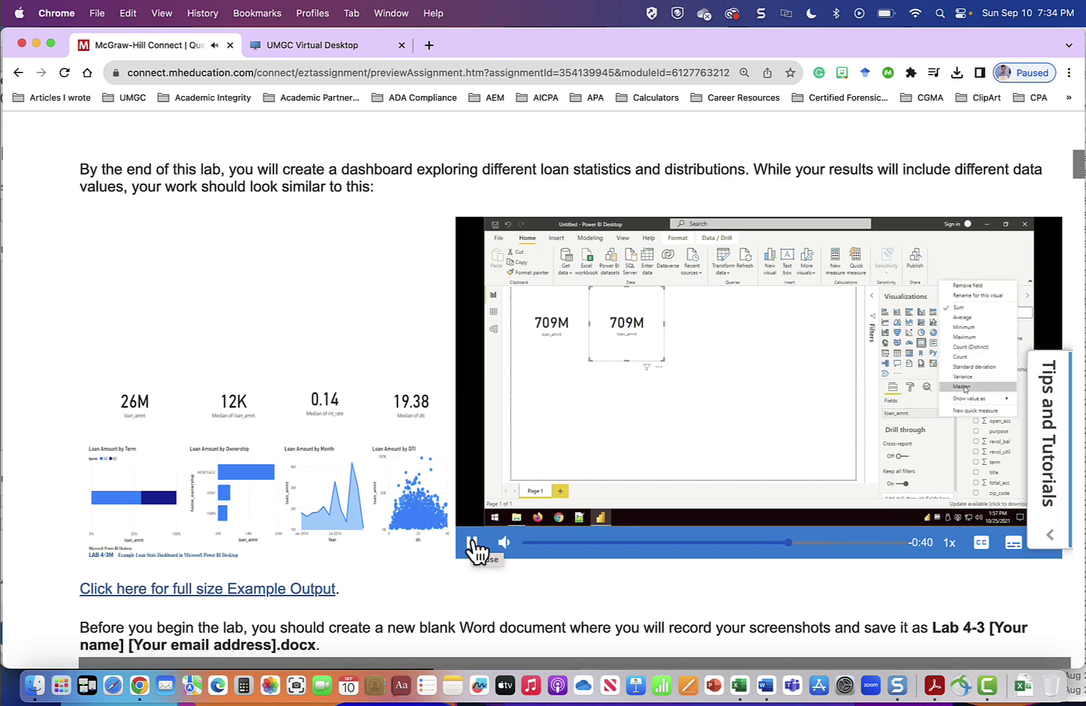
pyautogui.hotkey('ctrl', 'Tab')
pyautogui.click(928, 481)
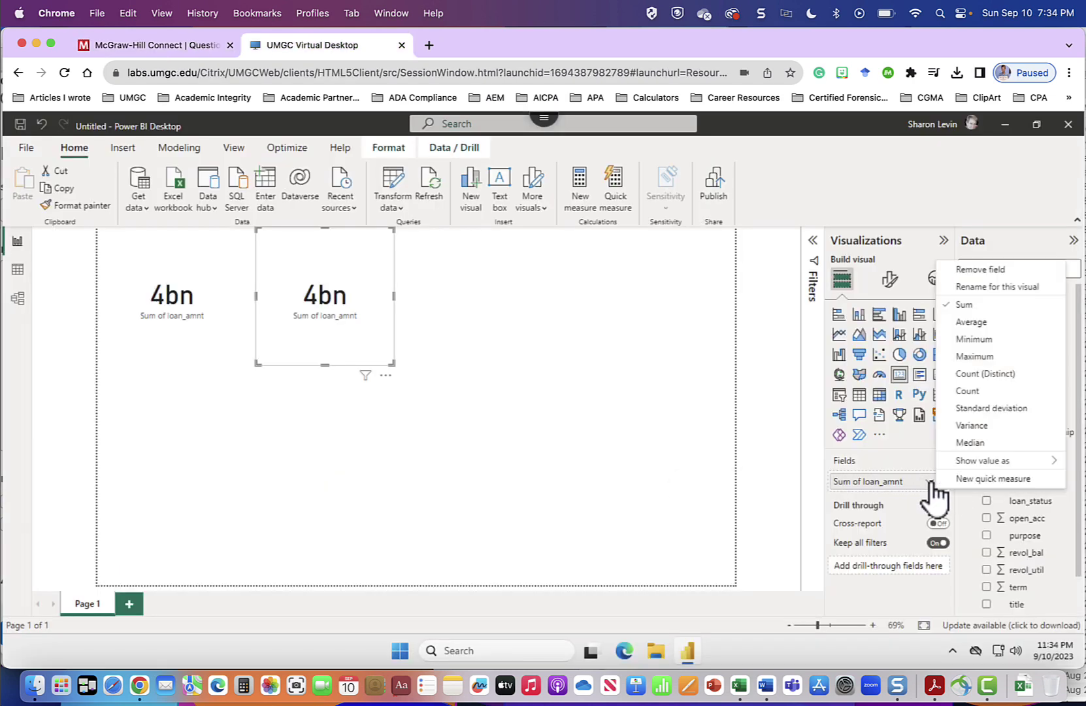
pyautogui.click(982, 445)
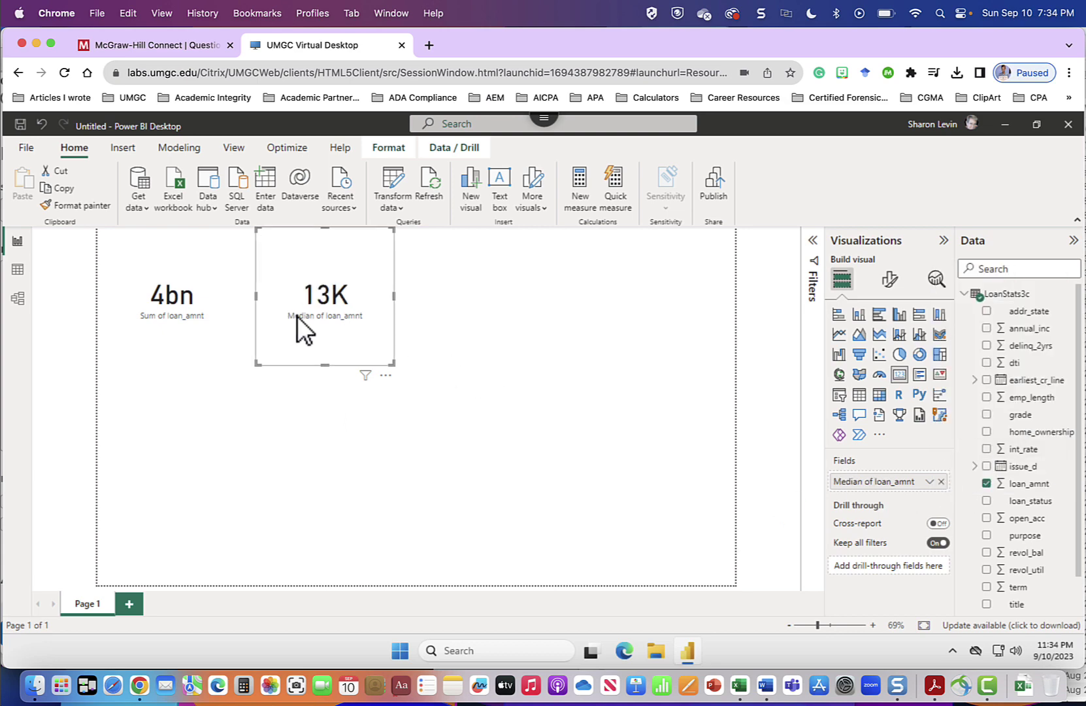
# - Put int_rate on the empty card and summarize it by Median, showing 0.14
pyautogui.click(157, 45)
pyautogui.click(476, 544)
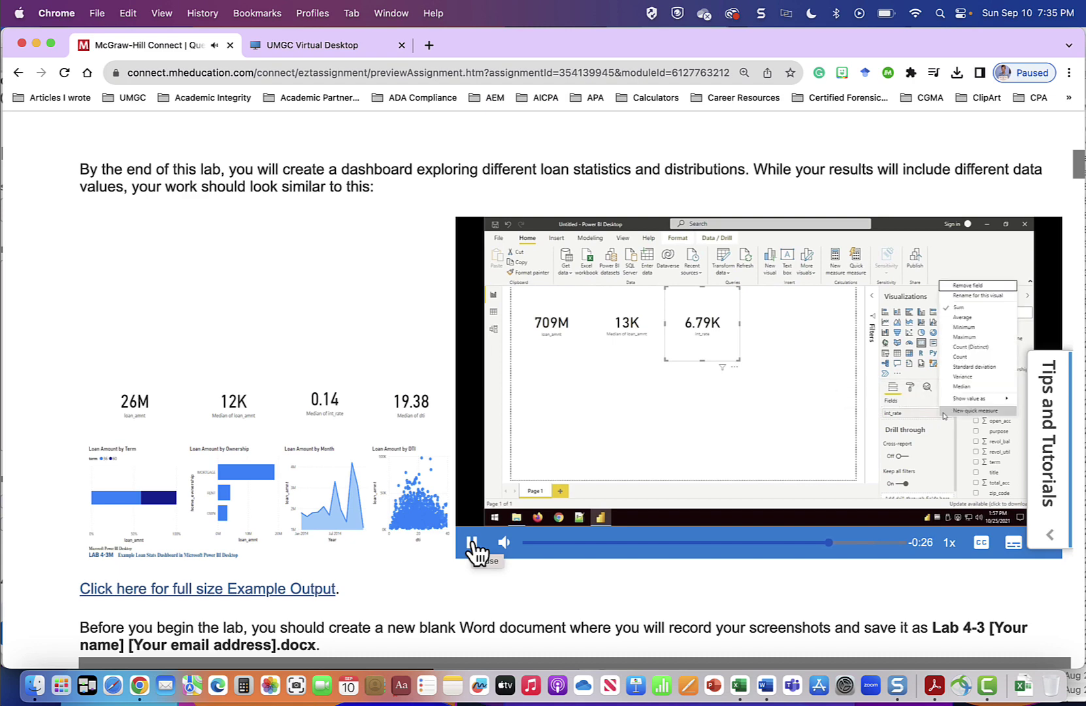
pyautogui.click(473, 544)
pyautogui.hotkey('ctrl', 'Tab')
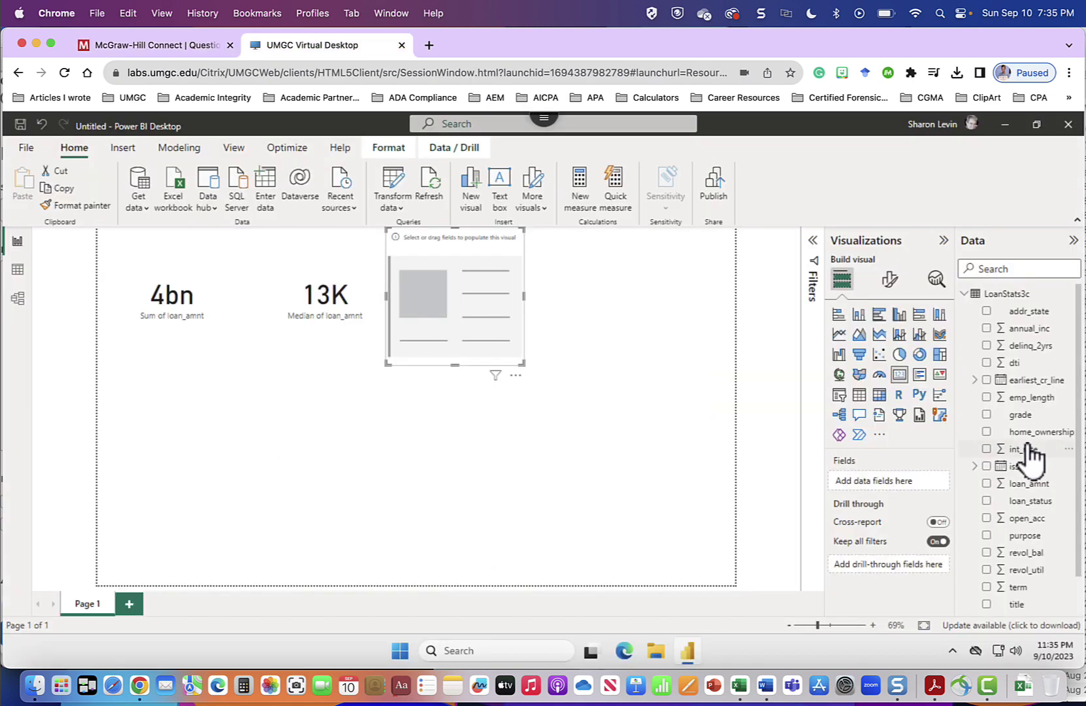
pyautogui.moveTo(1025, 449); pyautogui.dragTo(912, 484)
pyautogui.click(928, 481)
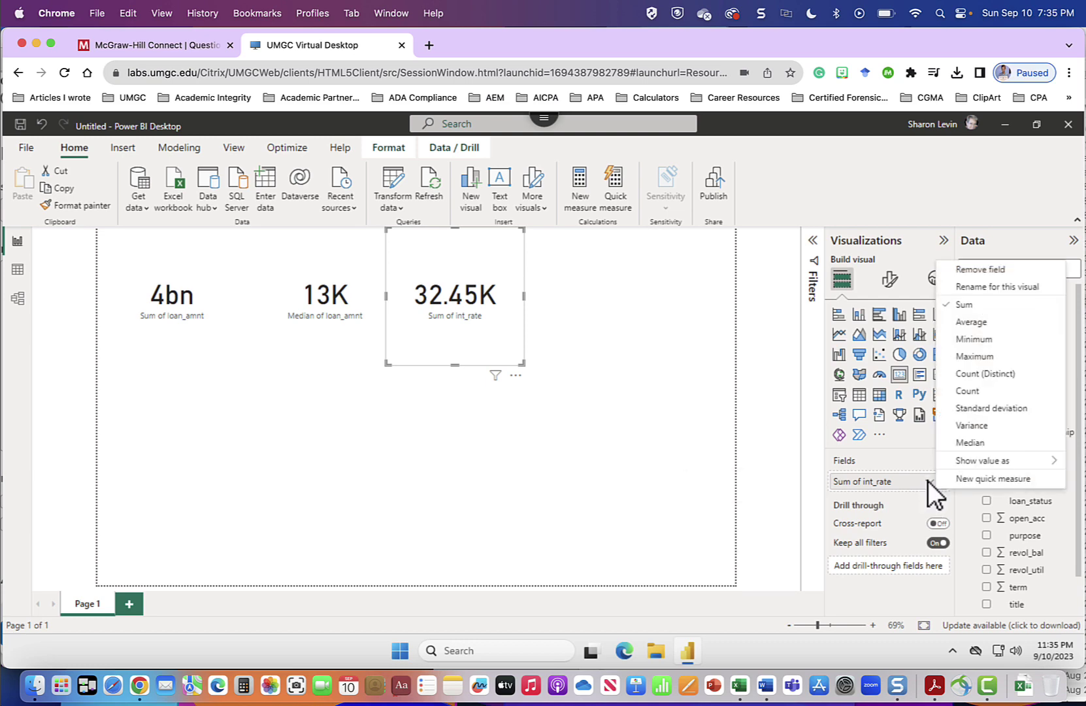
pyautogui.click(970, 443)
# - Check the tutorial, then deselect the int_rate card and add another empty card
pyautogui.hotkey('ctrl', 'Tab')
pyautogui.click(763, 390)
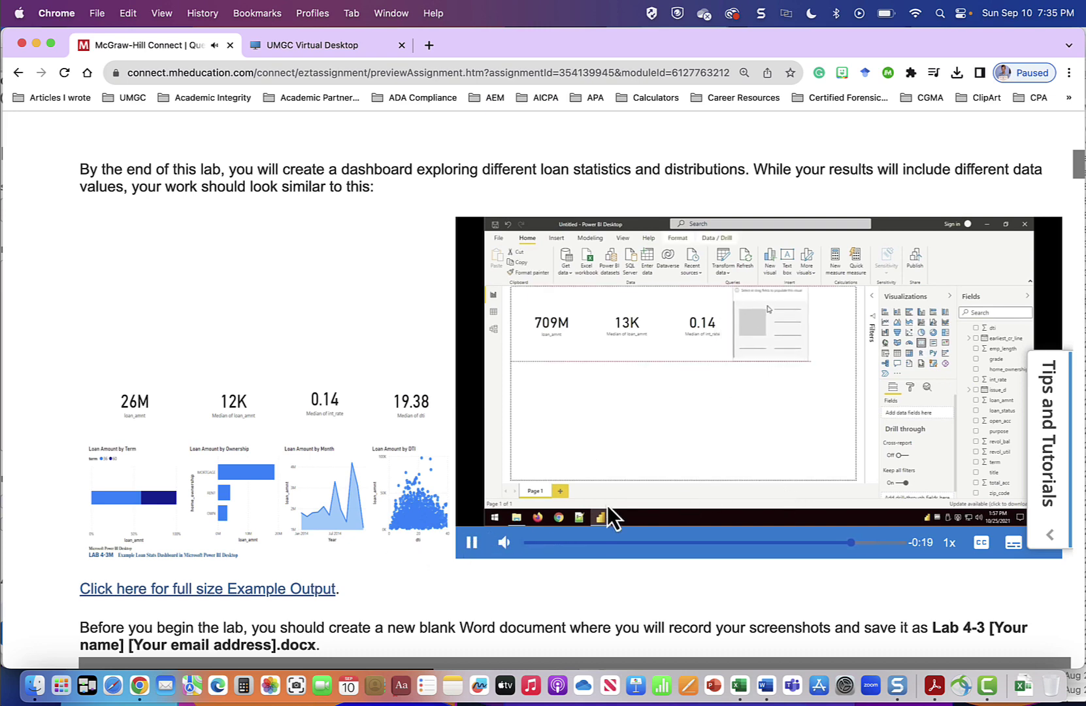
pyautogui.click(336, 47)
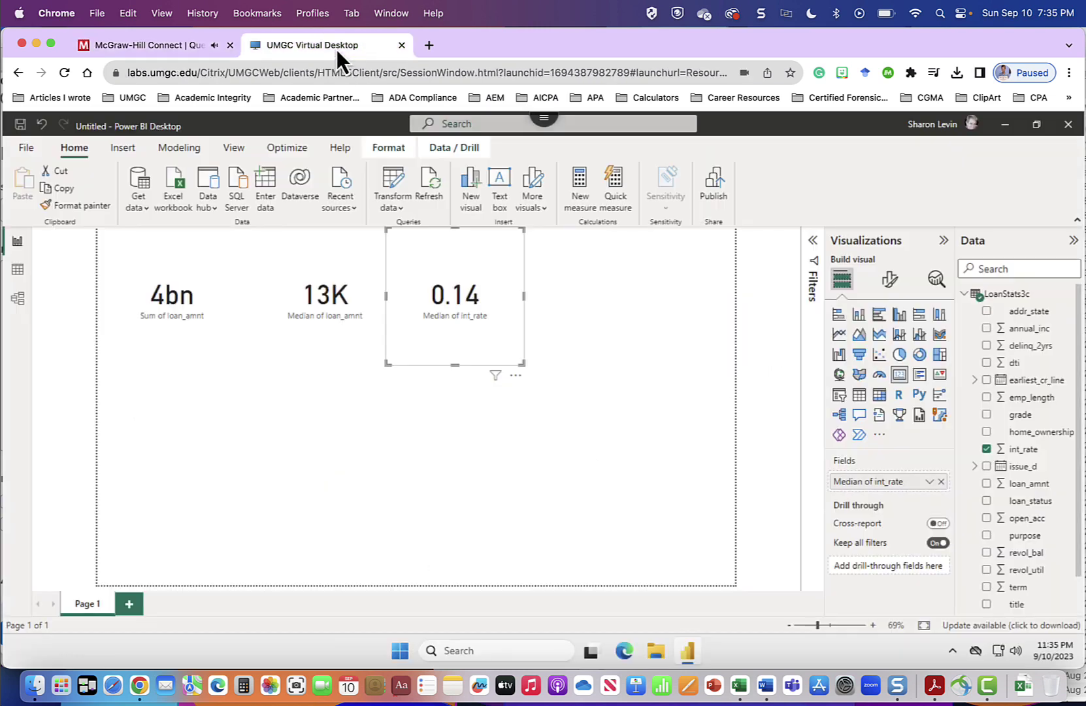
pyautogui.click(596, 429)
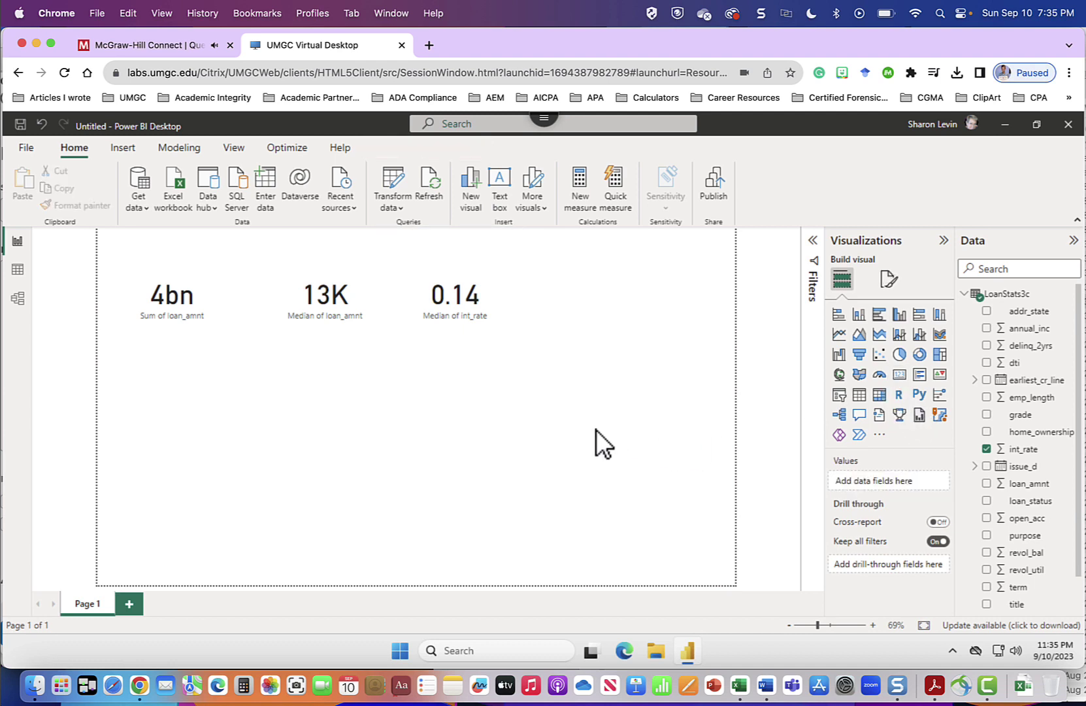
pyautogui.click(900, 375)
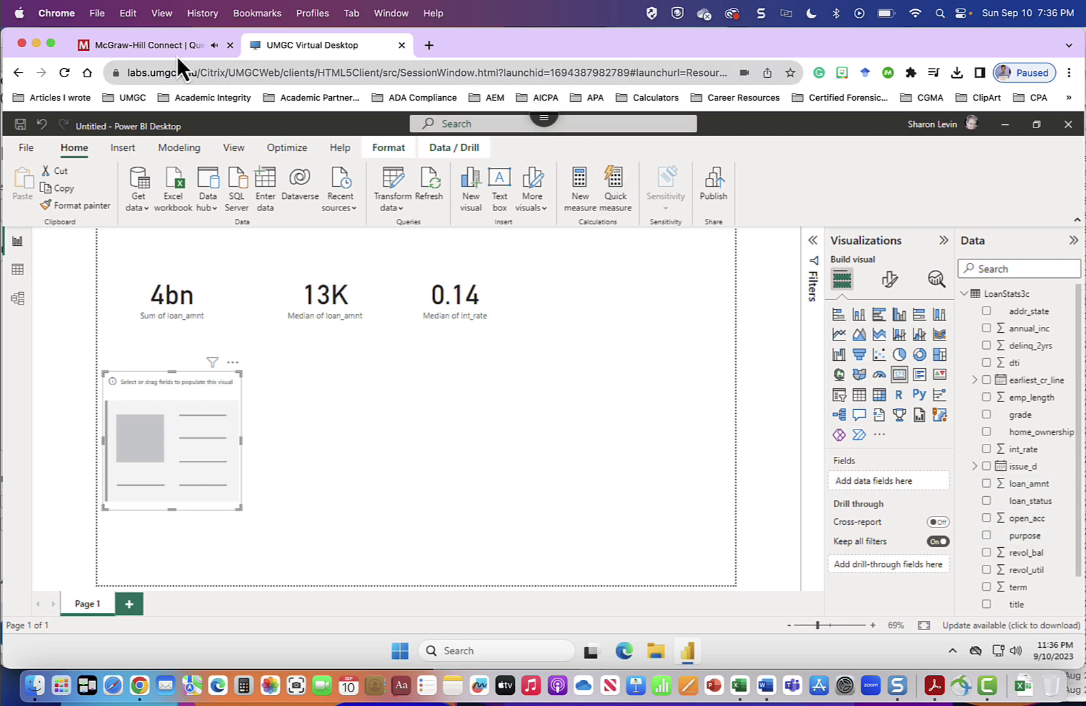
# - Drag dti onto the new card, place it beside the 0.14 card, and set Median (17.63)
pyautogui.click(143, 45)
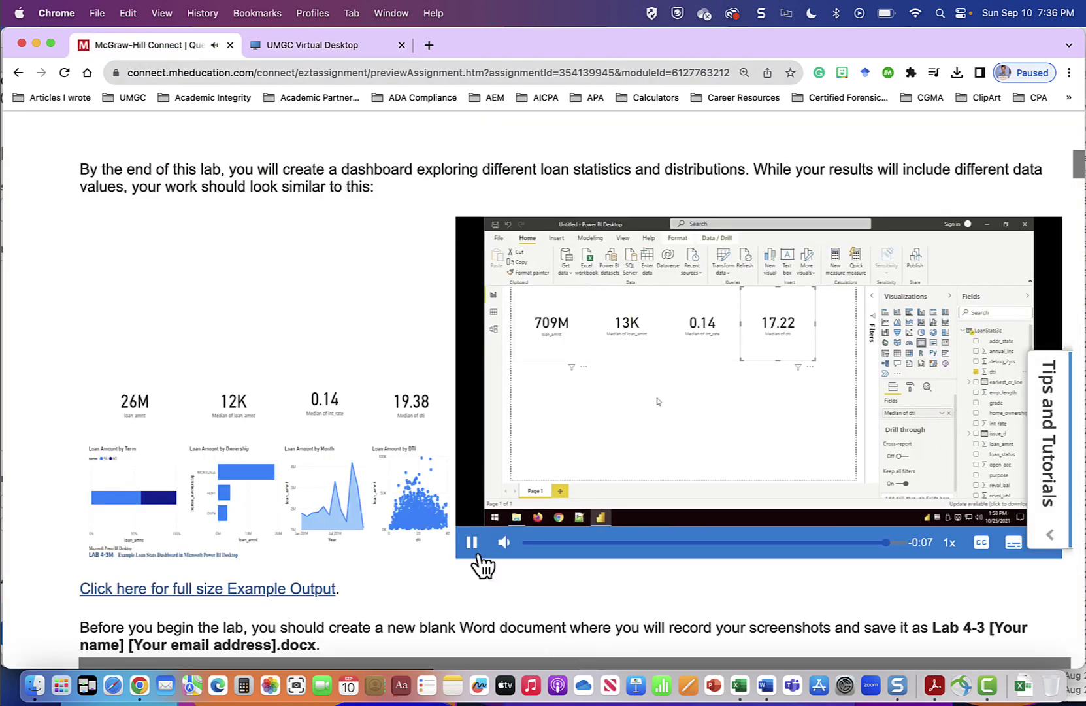
pyautogui.click(473, 543)
pyautogui.hotkey('ctrl', 'Tab')
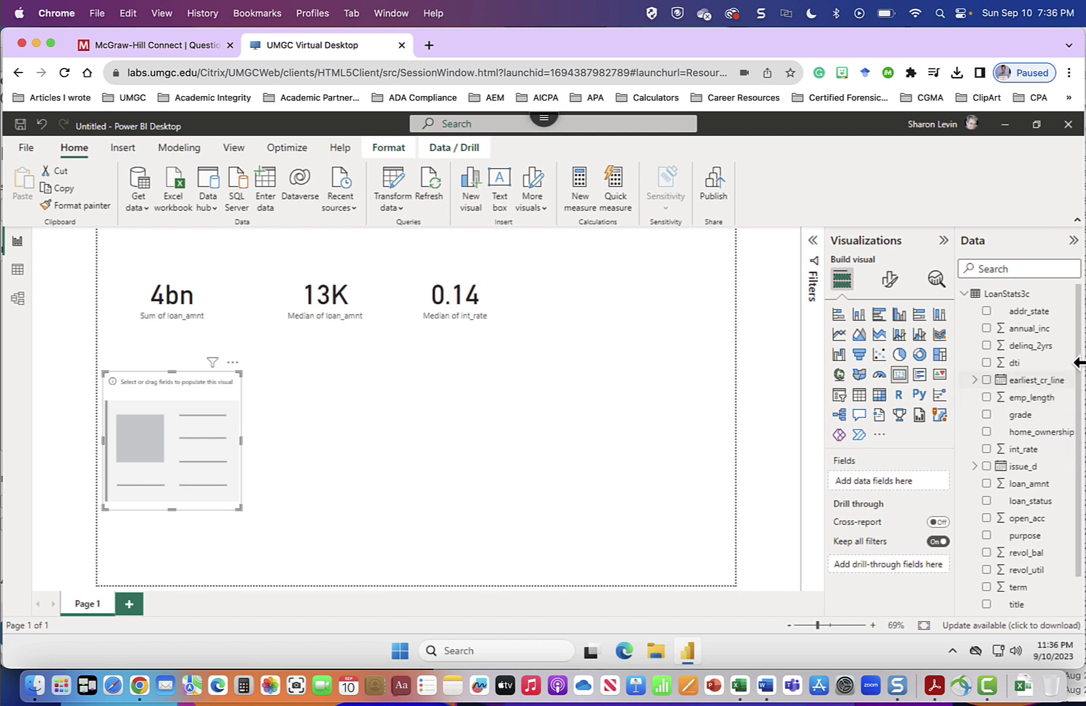
pyautogui.moveTo(1015, 366); pyautogui.dragTo(888, 480)
pyautogui.moveTo(177, 421); pyautogui.dragTo(574, 291)
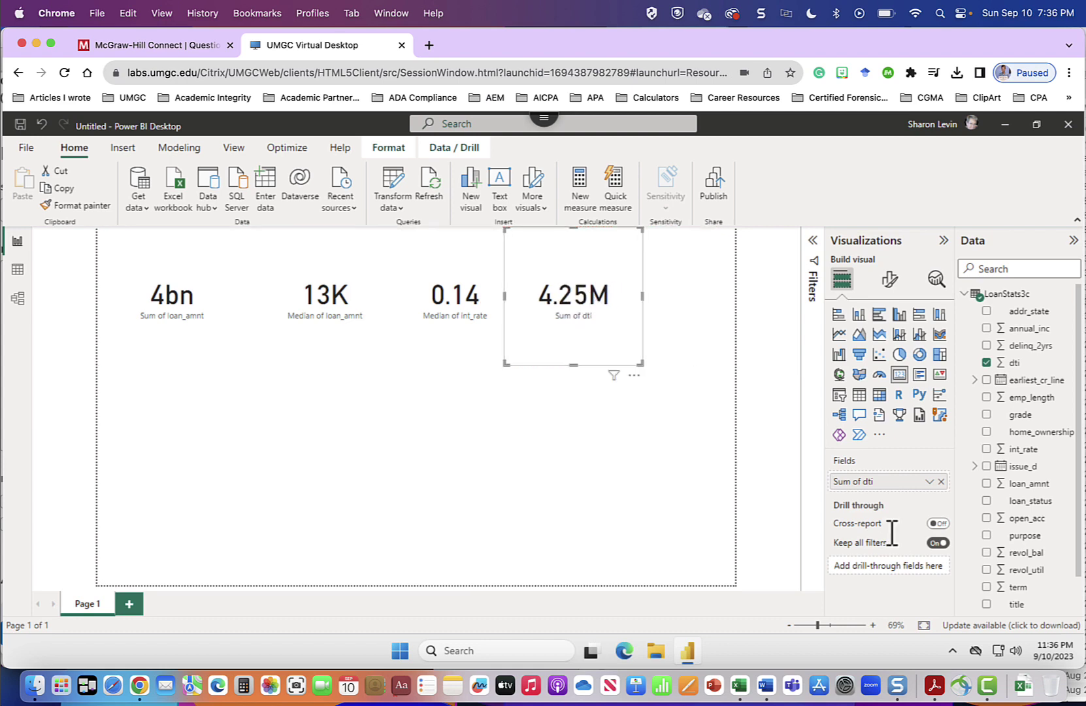
pyautogui.click(932, 483)
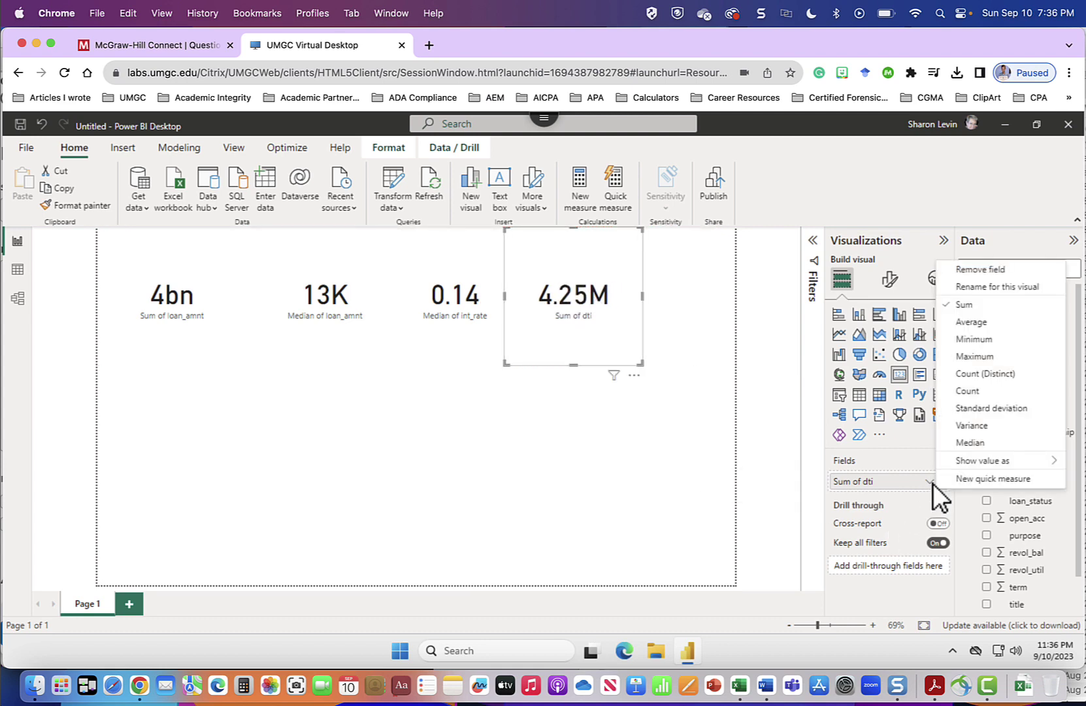
pyautogui.click(973, 443)
pyautogui.press('super+1')
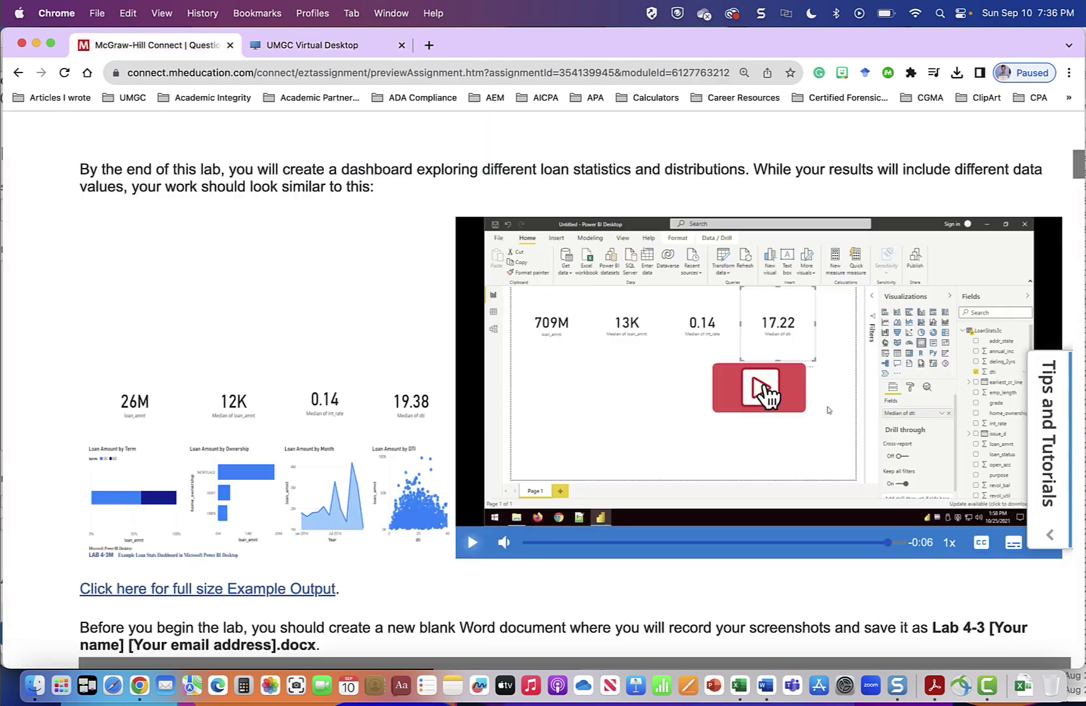
pyautogui.click(763, 385)
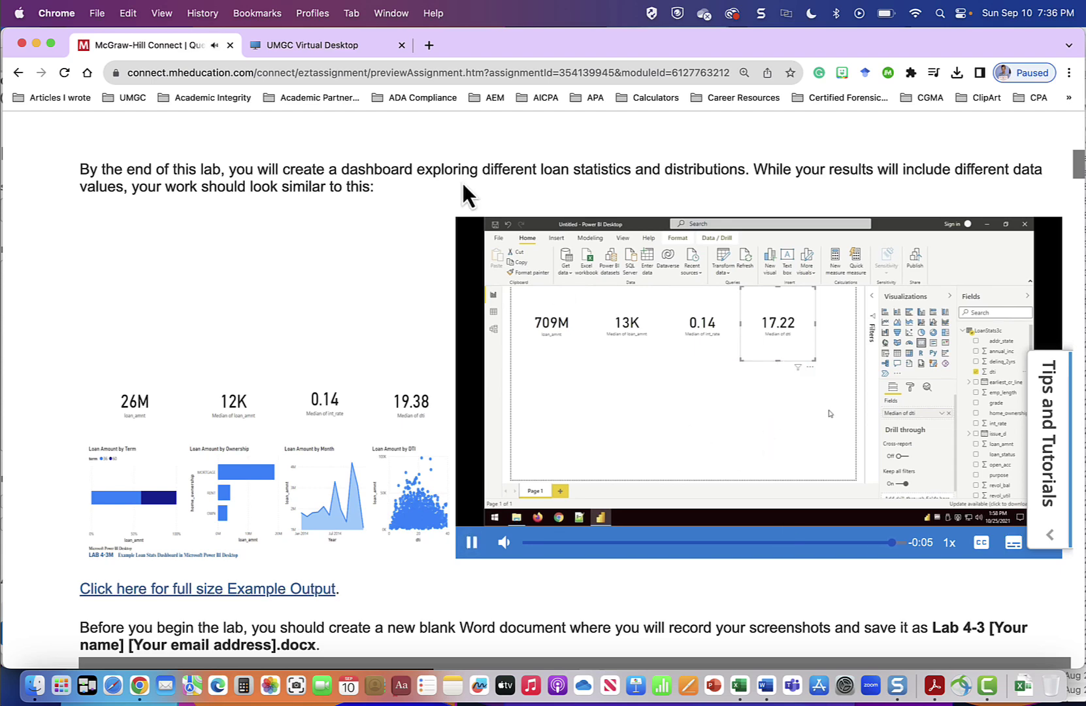
pyautogui.click(325, 39)
# - Snagit-capture the report region showing the 4bn, 13K, 0.14 and 17.63 cards
pyautogui.hotkey('ctrl', 'shift', 'c')
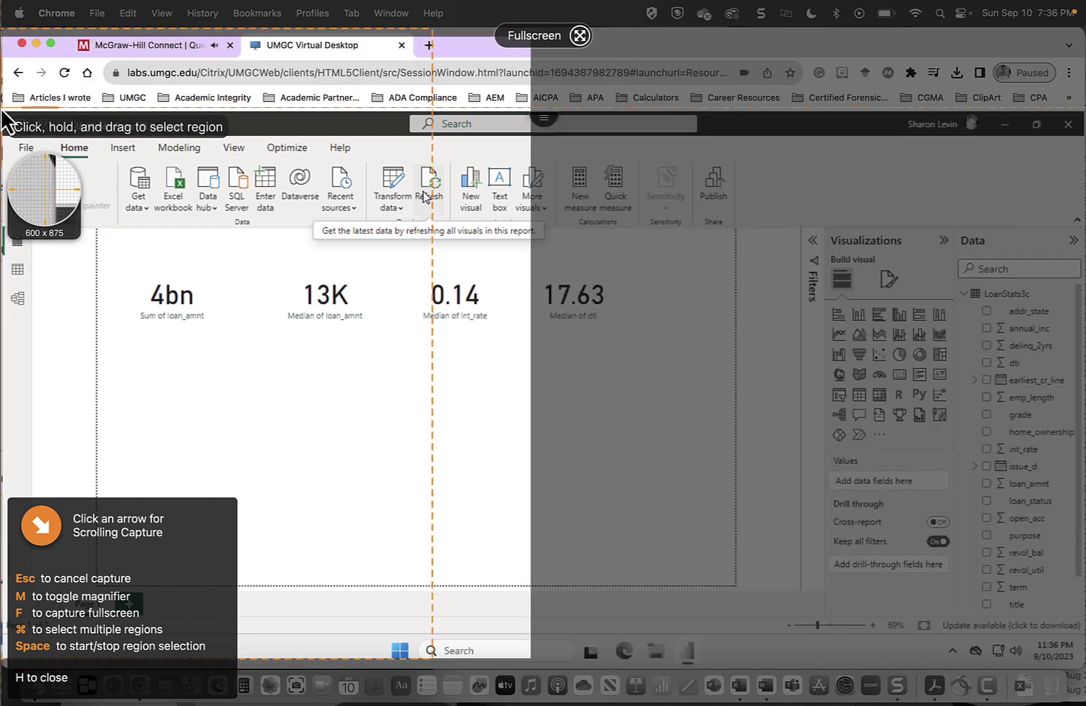
pyautogui.moveTo(3, 112); pyautogui.dragTo(759, 599)
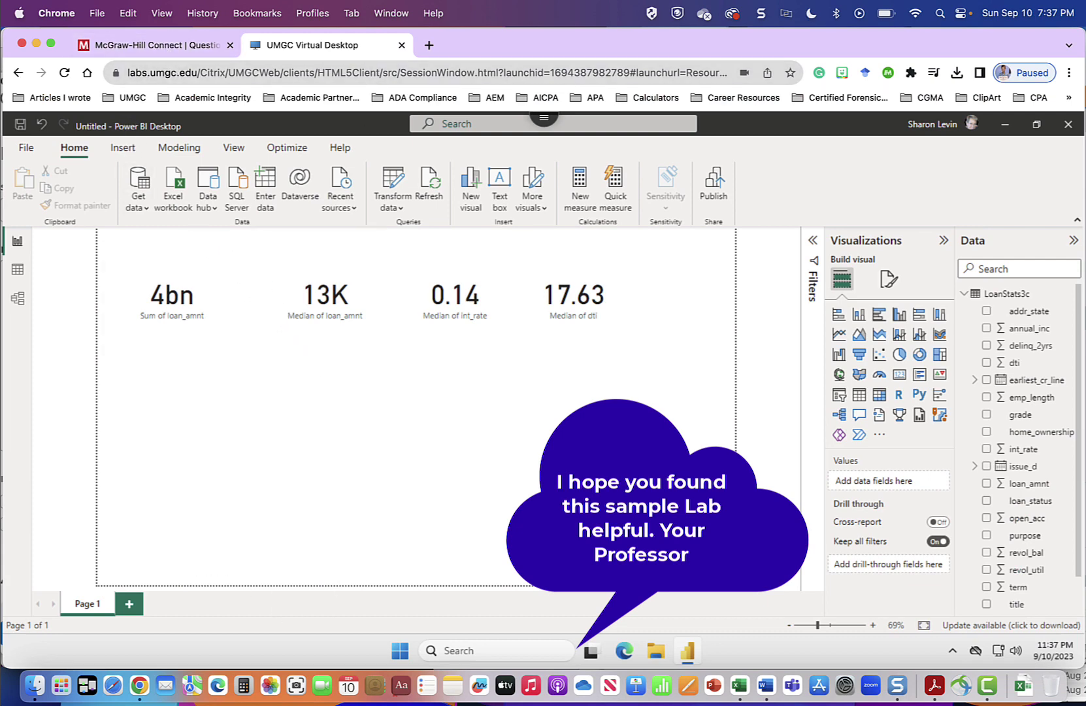
# - Return to the Connect lab assignment and play its example video
pyautogui.click(177, 49)
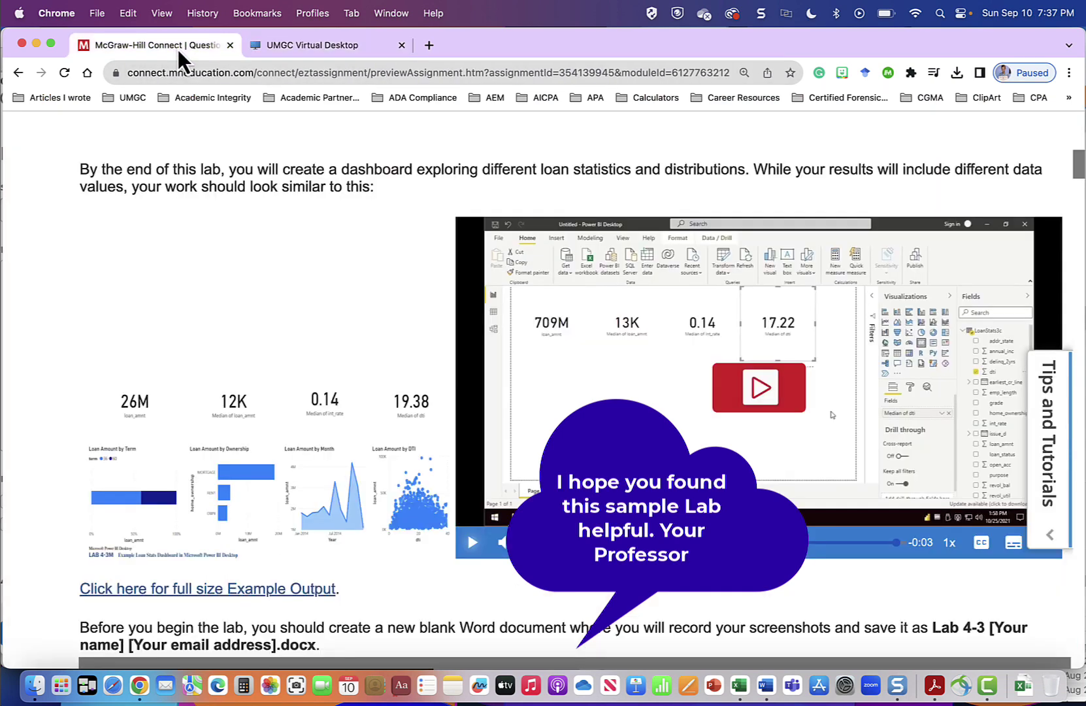
pyautogui.click(765, 388)
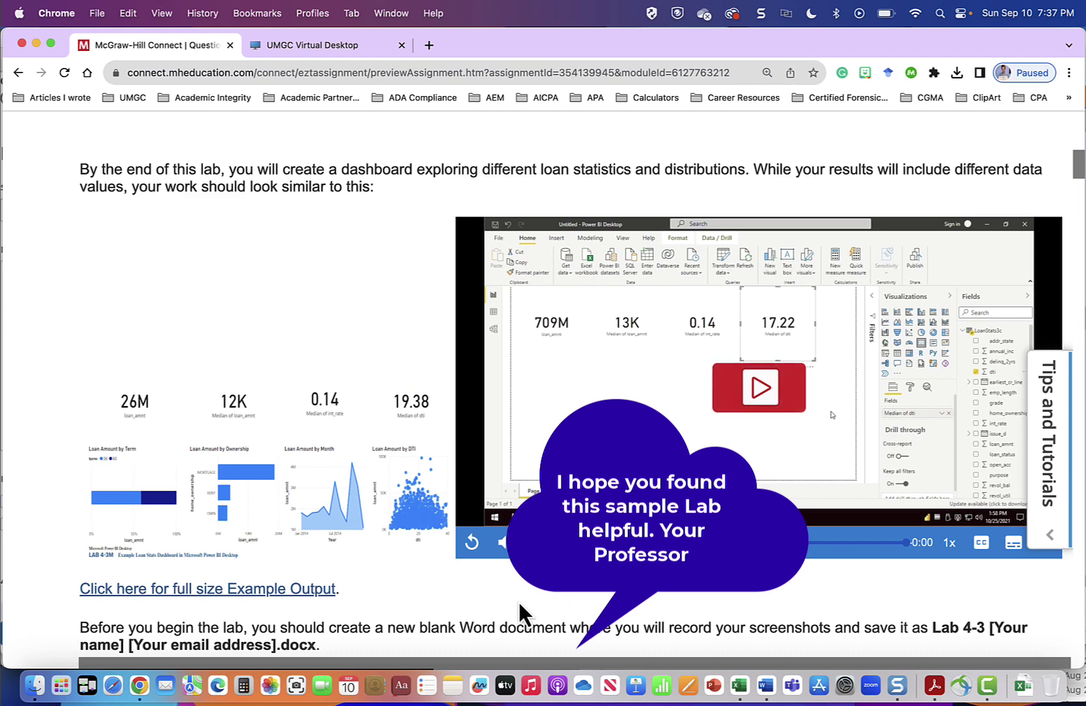
pyautogui.scroll(-3, 569, 611)
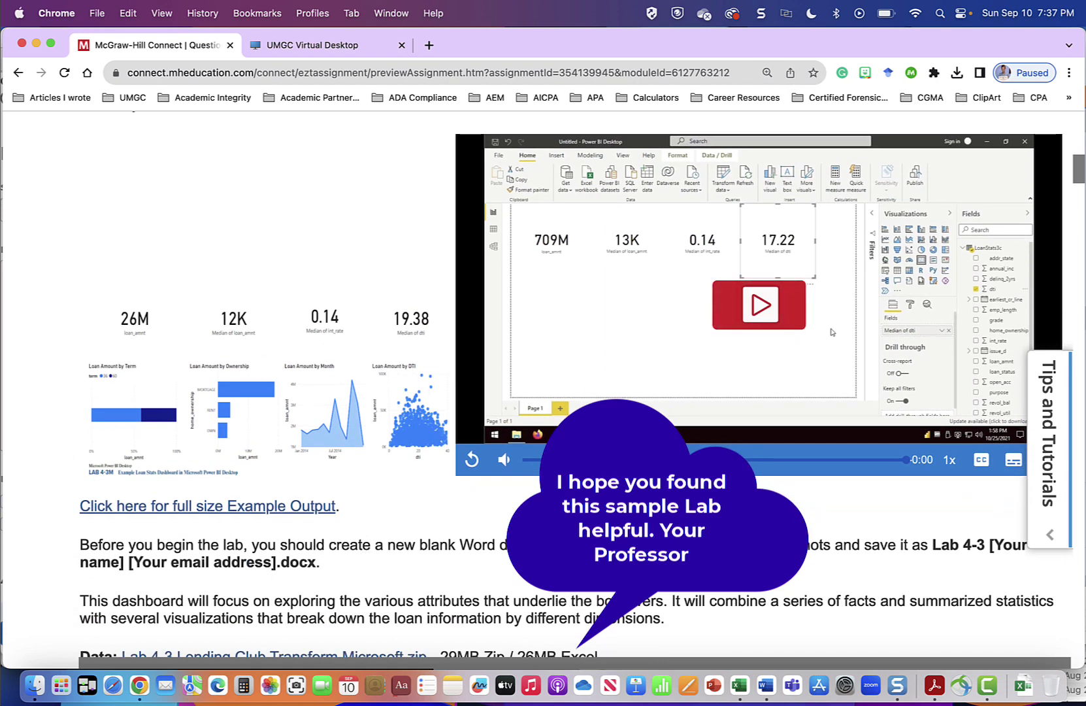
# - Scroll to question 2's OQ1, where the total loan amount reads 3,503,840,175
pyautogui.scroll(-10, 436, 400)
pyautogui.scroll(-8, 719, 298)
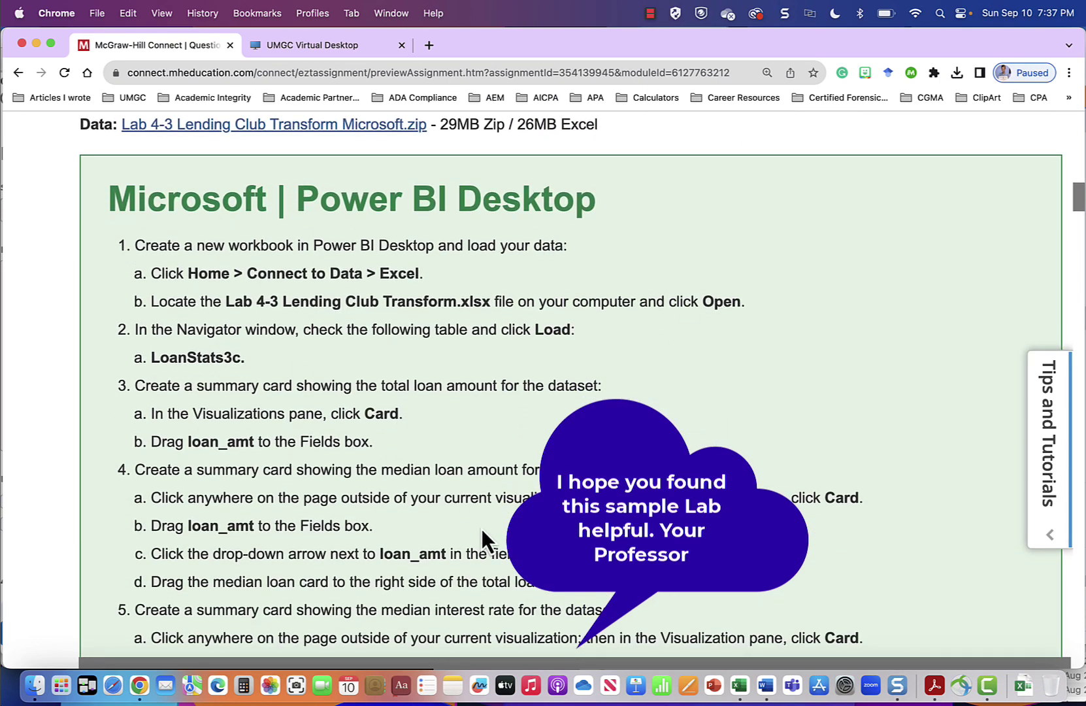
pyautogui.scroll(-6, 848, 489)
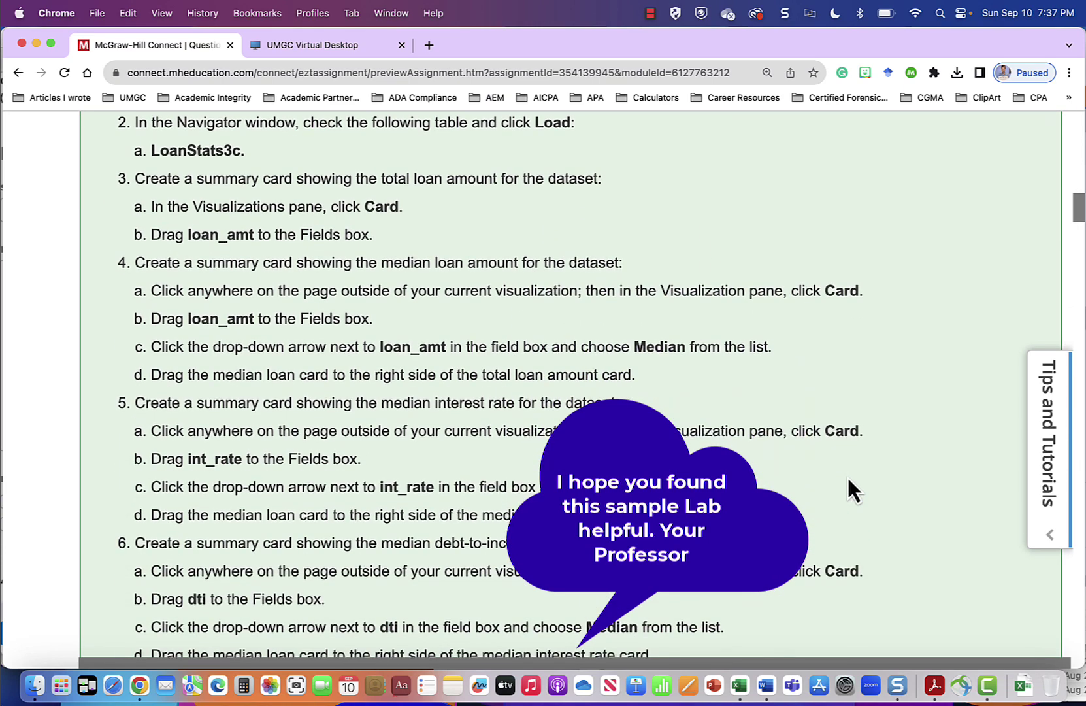
pyautogui.scroll(-8, 849, 479)
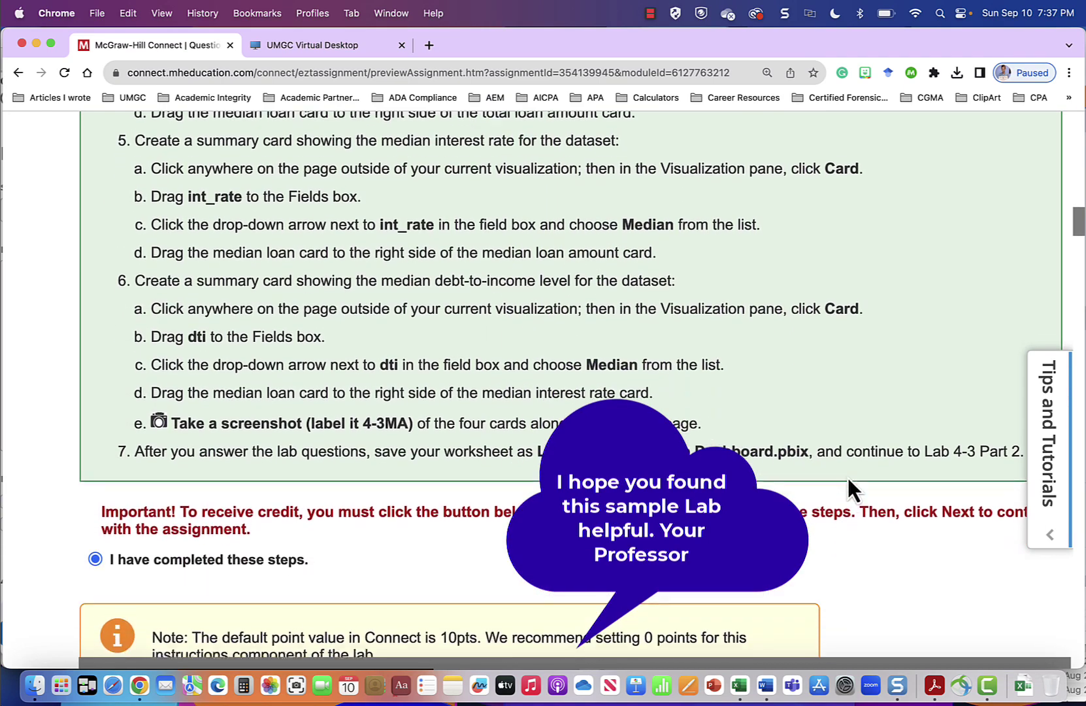
pyautogui.scroll(-11, 848, 479)
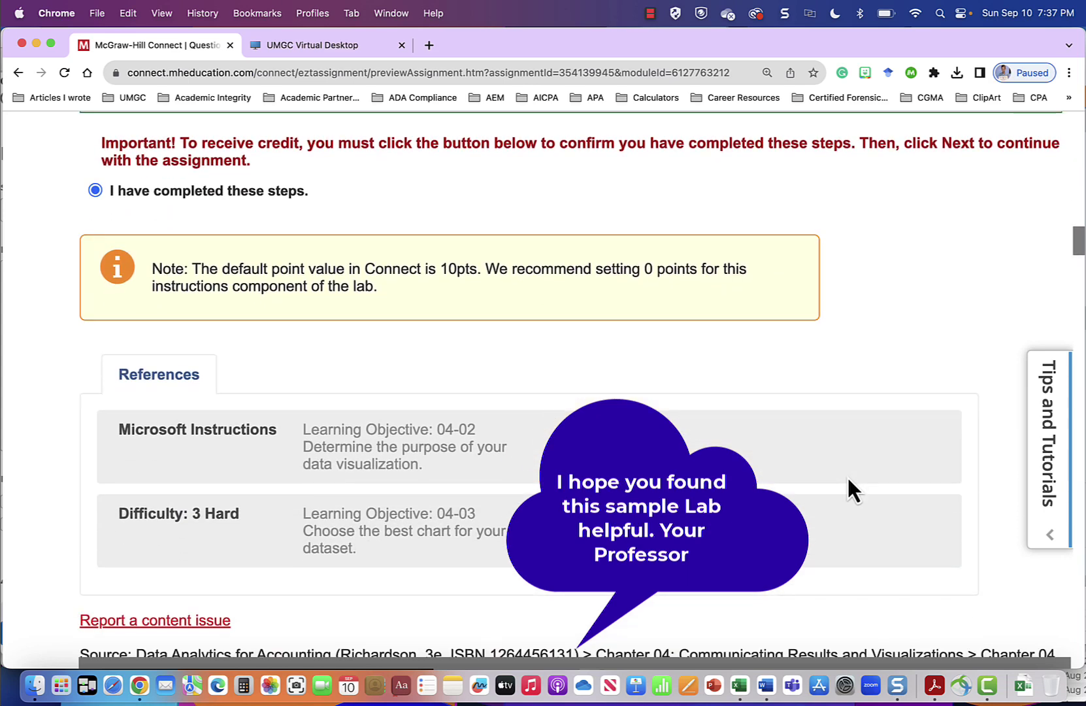
pyautogui.scroll(-7, 848, 481)
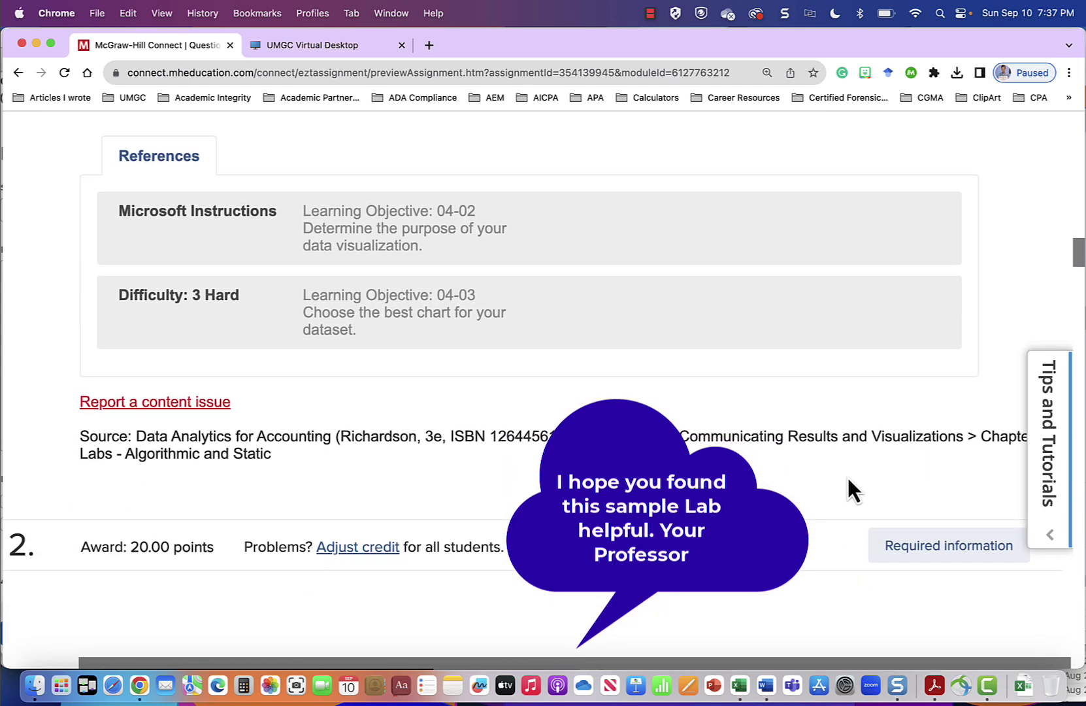
pyautogui.scroll(-3, 848, 481)
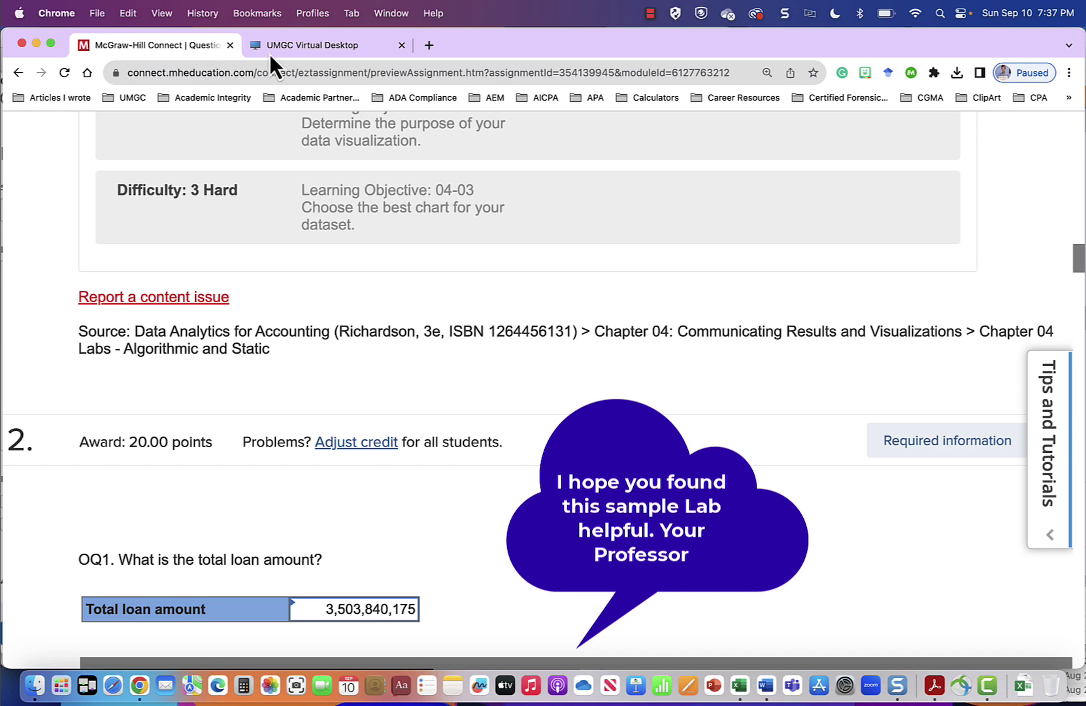
# - Check the total and median loan_amnt answers against the Power BI report cards
pyautogui.click(306, 46)
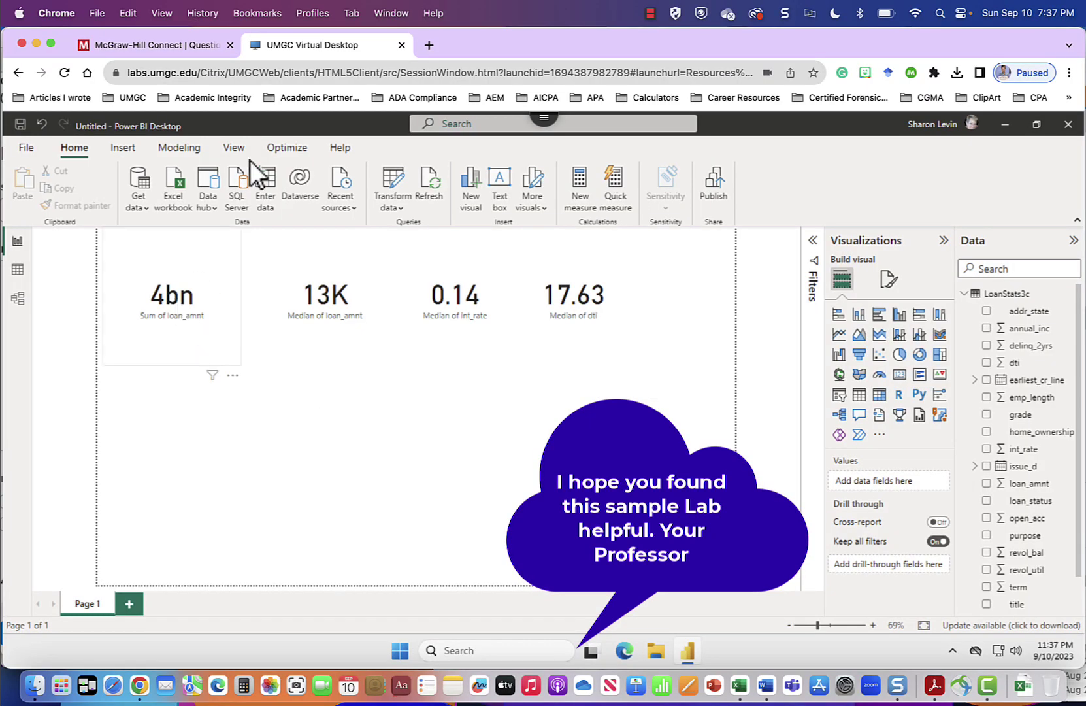
pyautogui.click(179, 45)
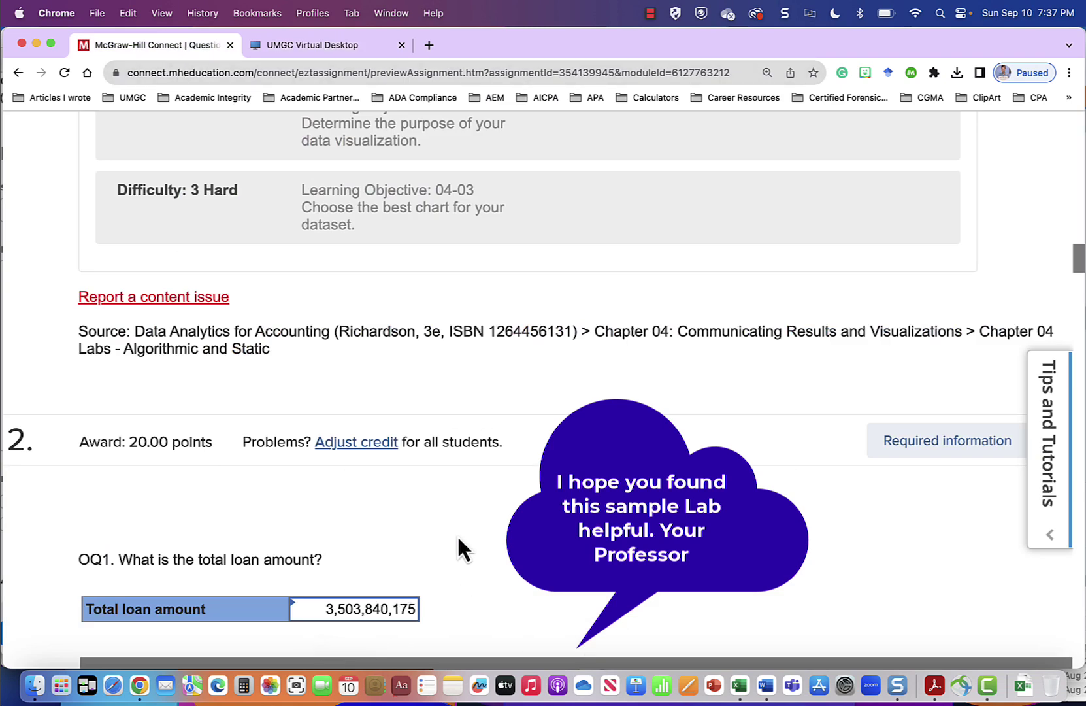
pyautogui.scroll(-10, 429, 550)
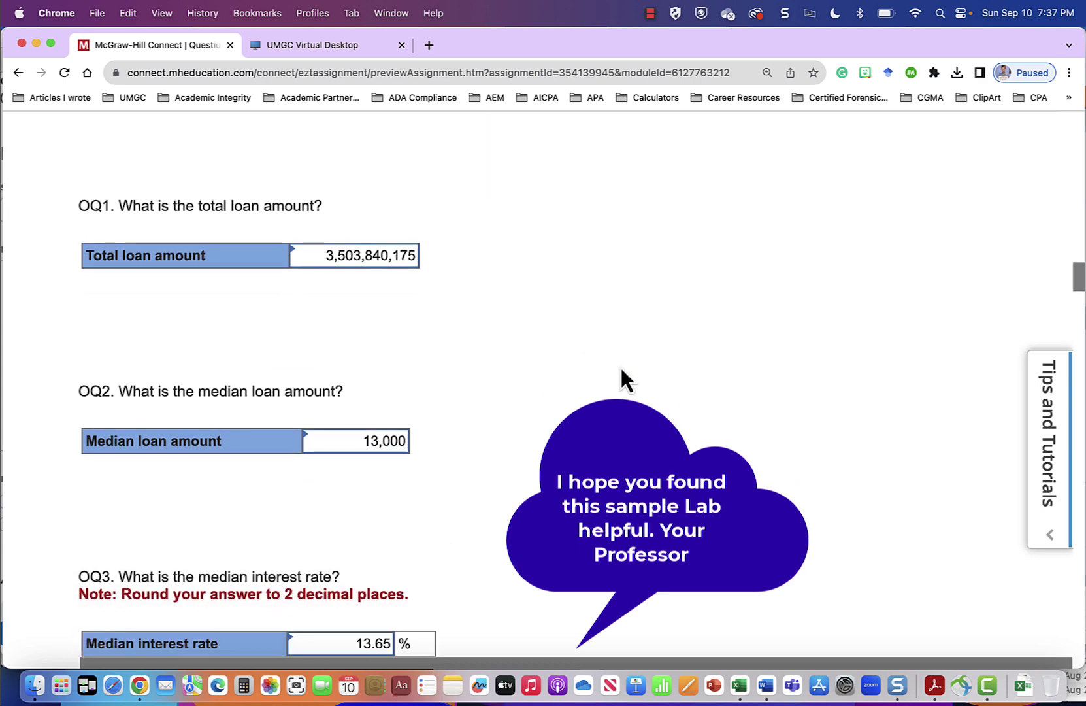
pyautogui.click(300, 47)
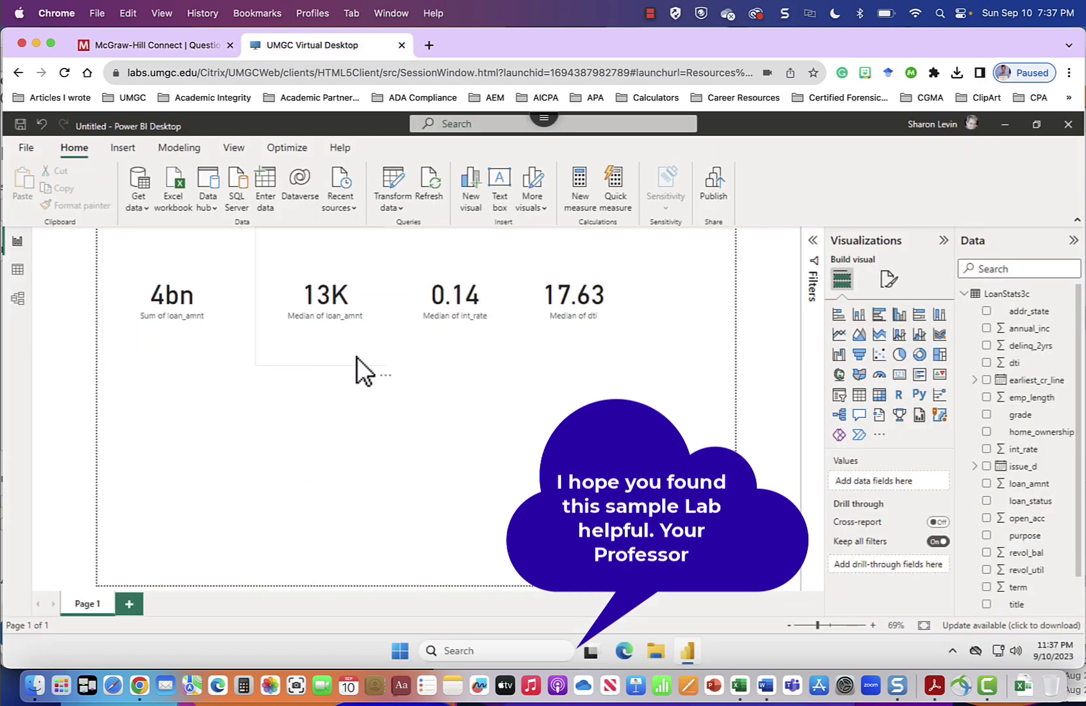
pyautogui.click(171, 43)
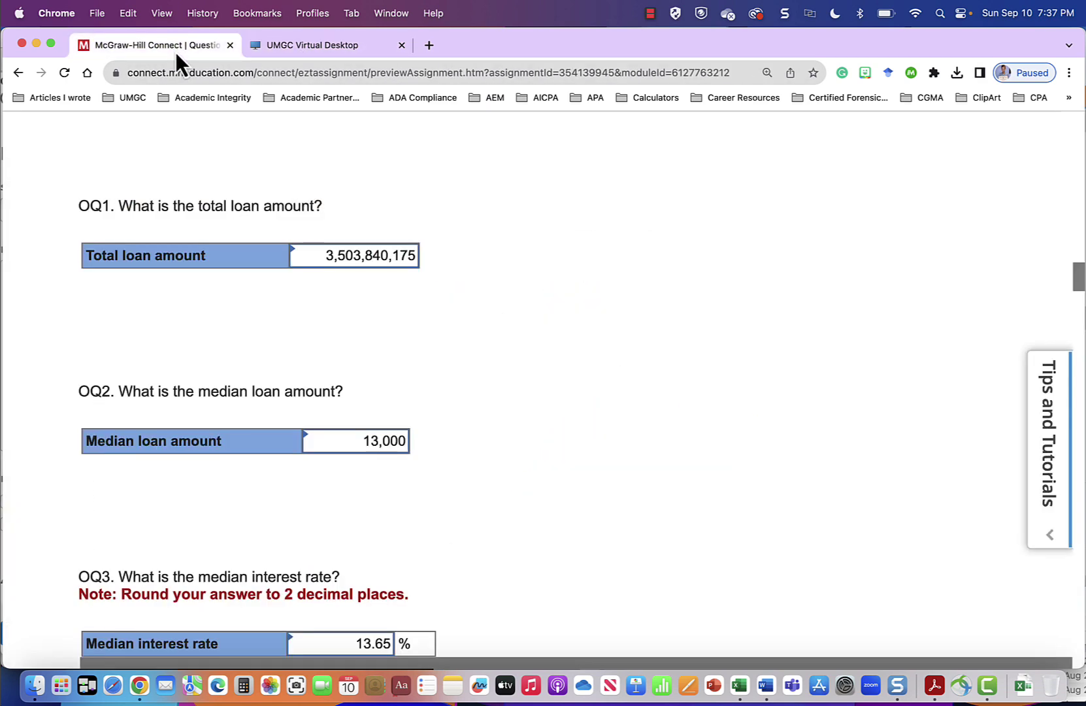
pyautogui.scroll(-3, 562, 486)
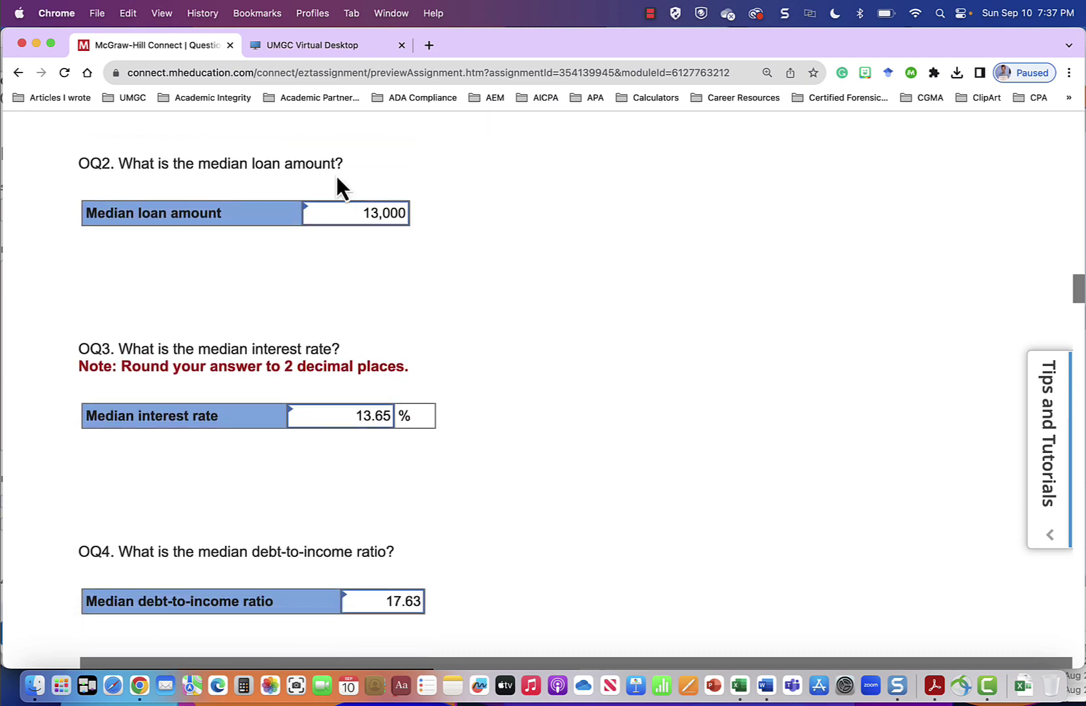
# - Confirm the int_rate answer, the 17.63 median dti, and Descriptive for OQ5
pyautogui.click(320, 47)
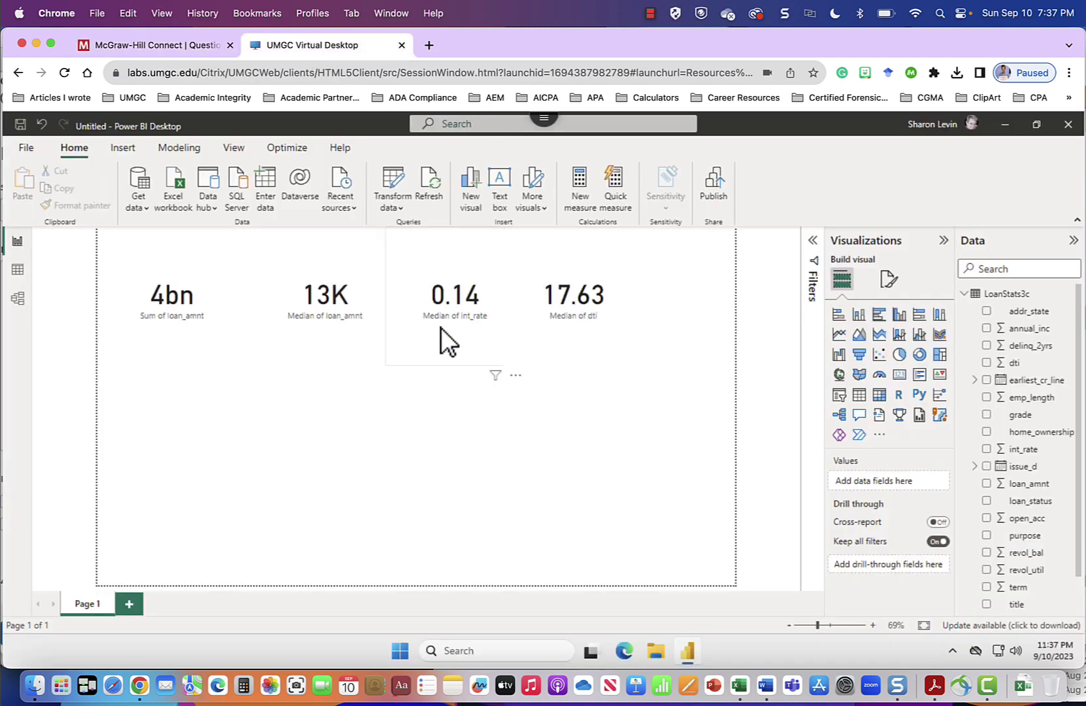
pyautogui.click(163, 51)
pyautogui.scroll(-3, 653, 460)
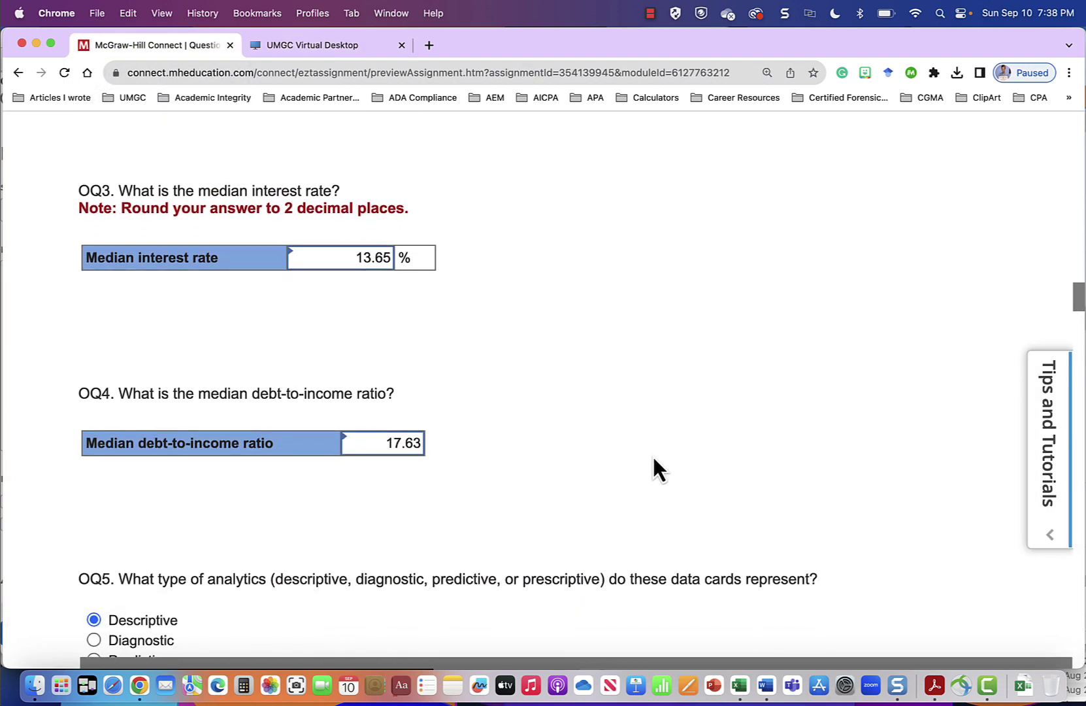
pyautogui.click(345, 46)
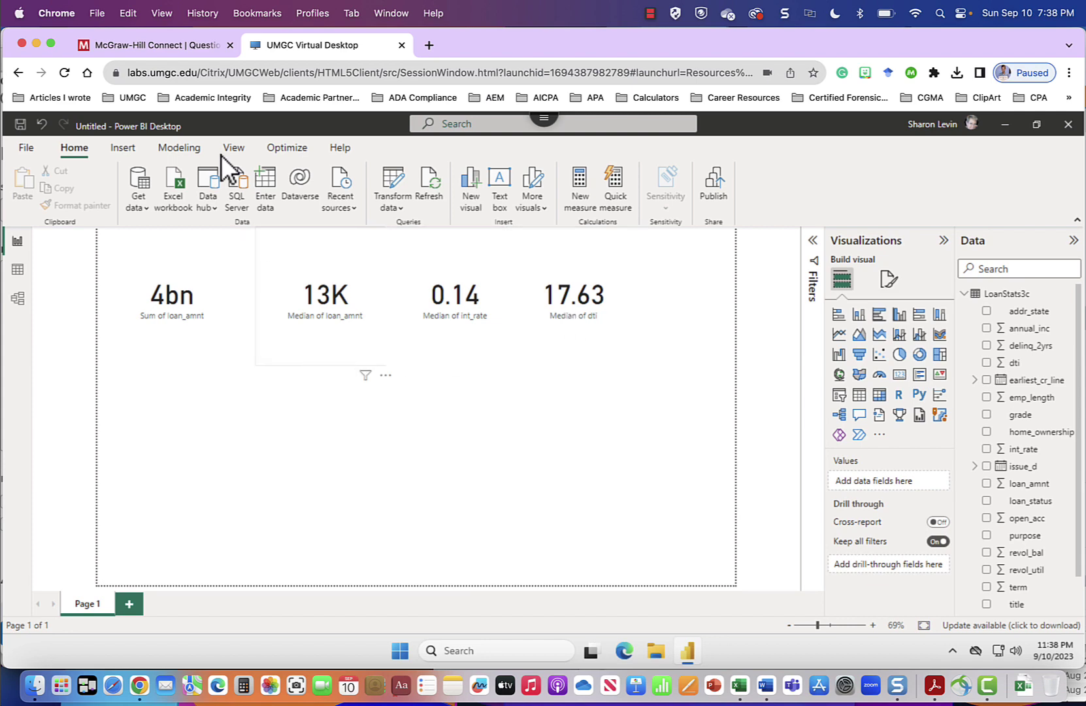
pyautogui.click(183, 51)
pyautogui.scroll(-2, 467, 388)
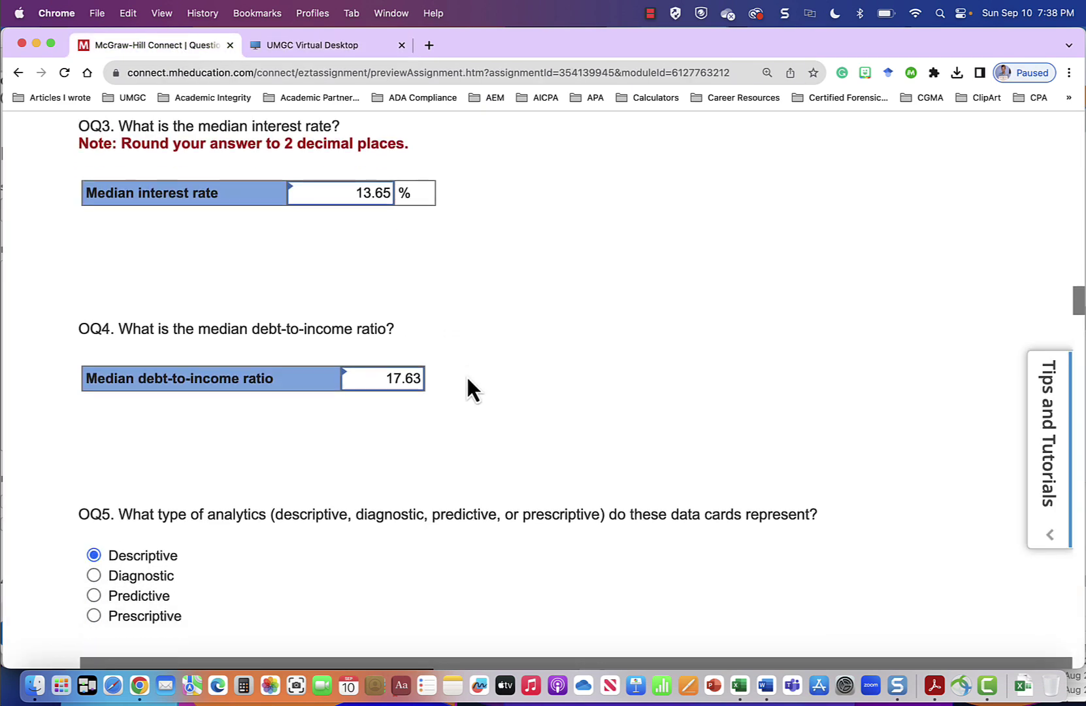
pyautogui.scroll(-2, 810, 425)
pyautogui.scroll(-6, 844, 434)
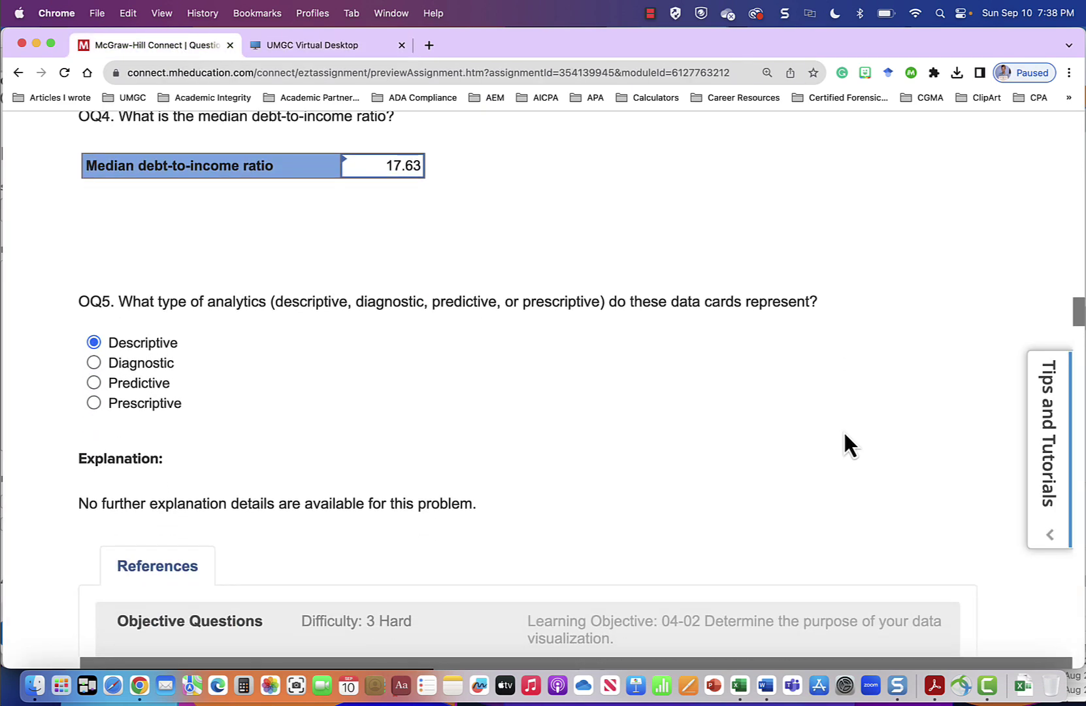
# - Scroll past References to question 3's AQ1 on medians versus averages and AQ2 samples
pyautogui.scroll(-5, 844, 434)
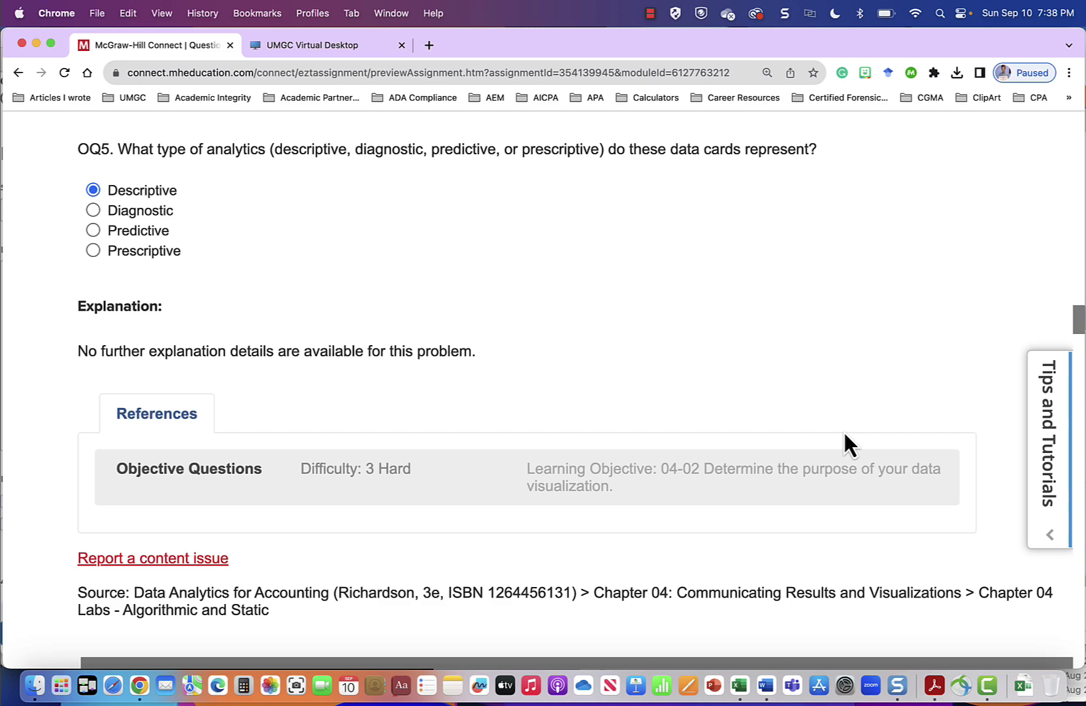
pyautogui.scroll(-2, 461, 491)
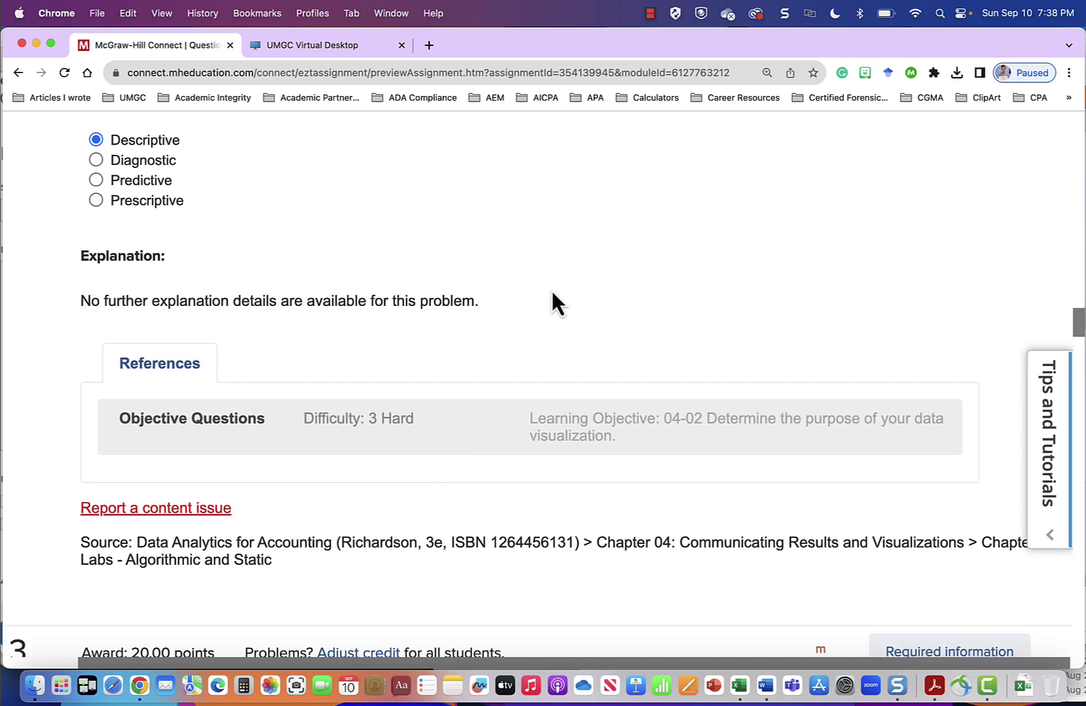
pyautogui.scroll(-10, 552, 301)
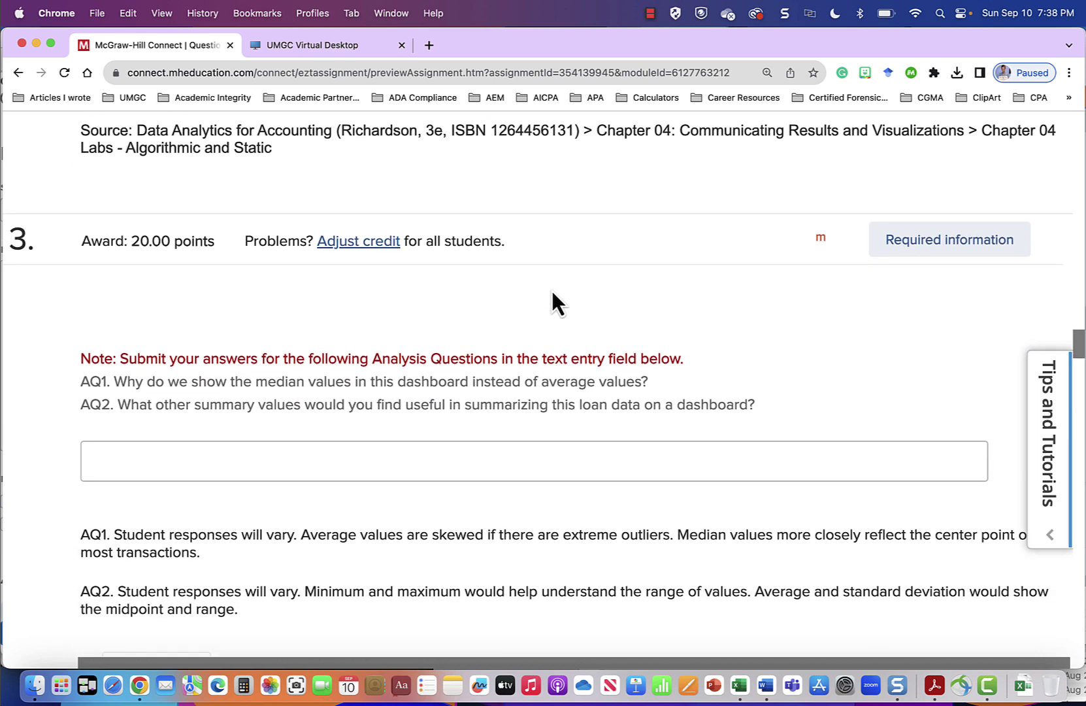
pyautogui.scroll(1, 552, 297)
pyautogui.scroll(-4, 761, 330)
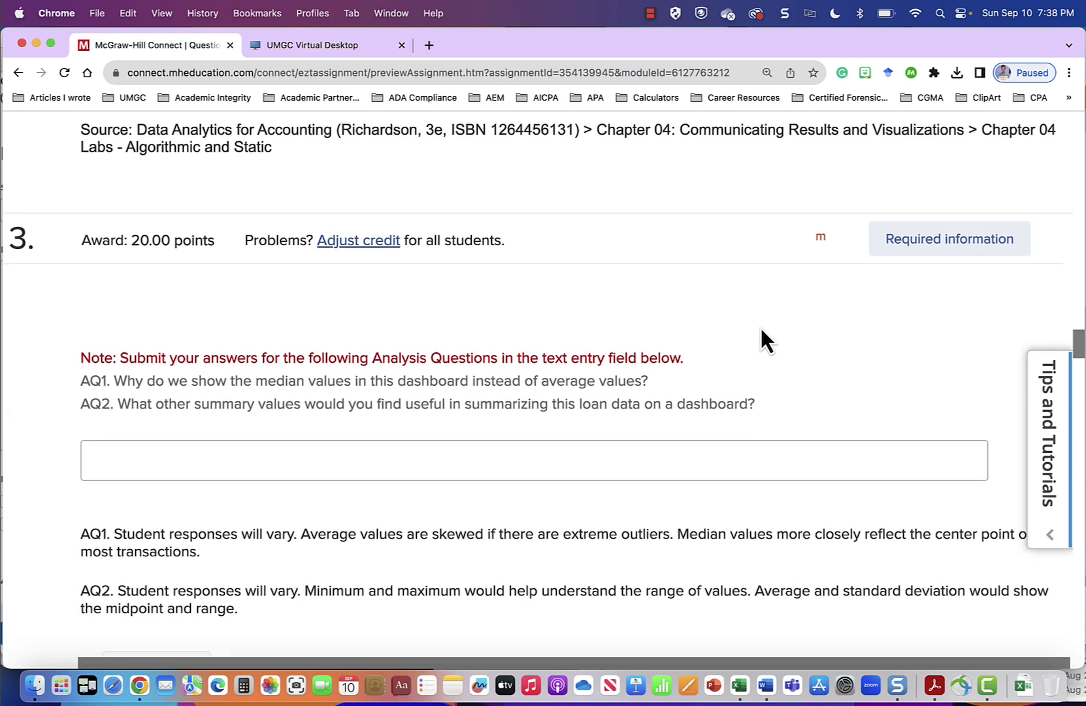